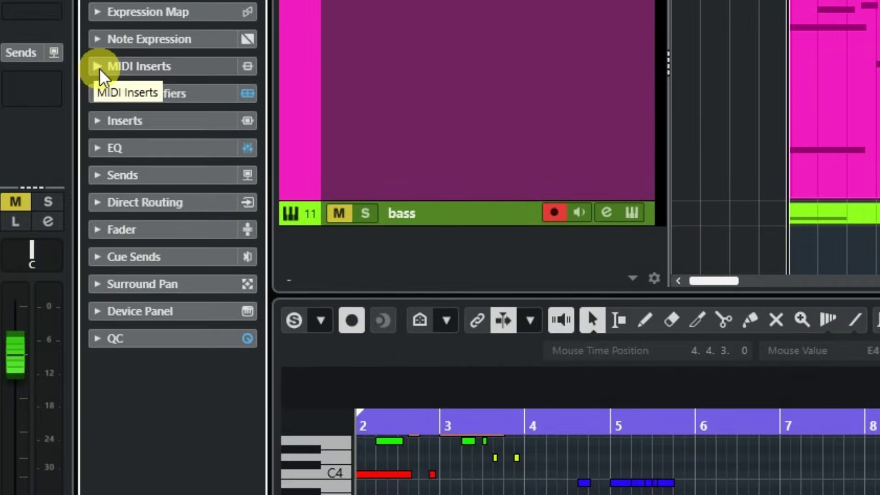
# Step: Examine the effect types available in the bass track's MIDI Inserts, and collapse the section again
pyautogui.click(54, 165)
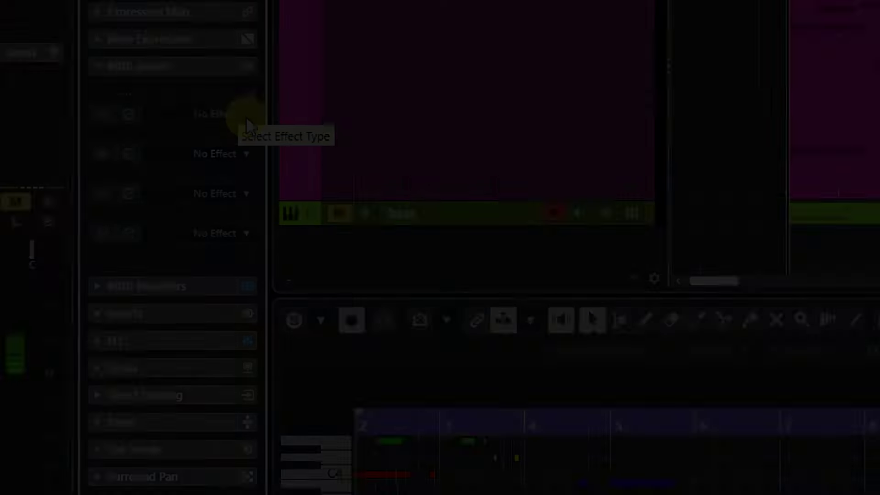
pyautogui.click(246, 115)
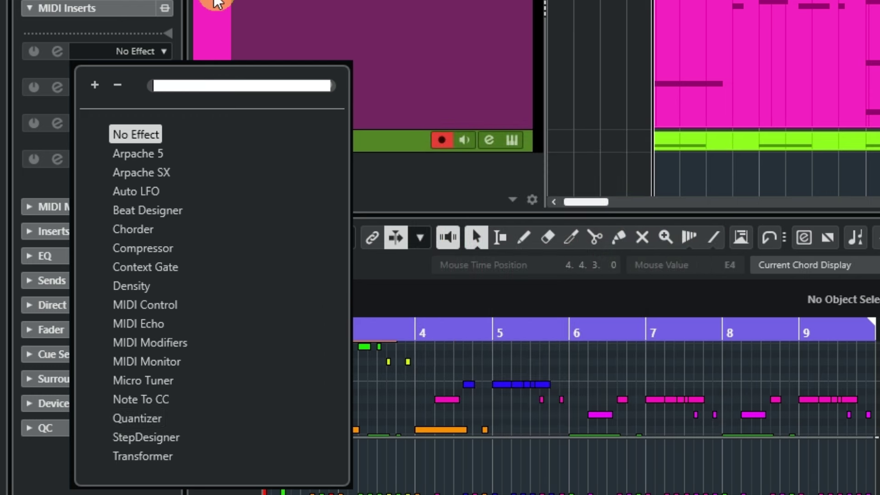
pyautogui.click(26, 9)
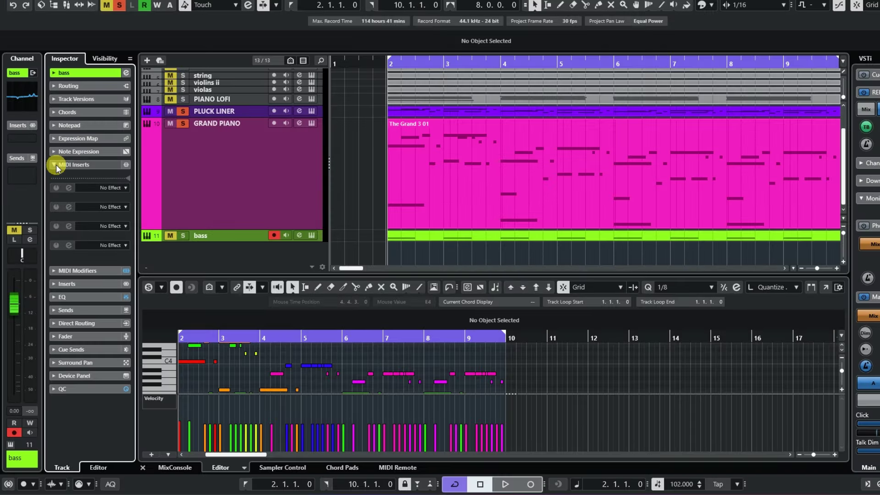
pyautogui.click(55, 165)
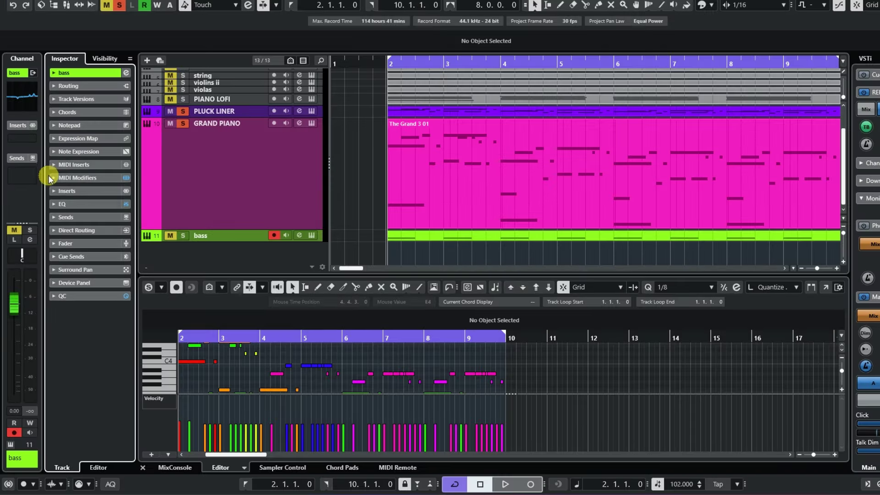
# Step: Expand the MIDI Modifiers section, examine its factory presets, and close the list without choosing one
pyautogui.click(55, 179)
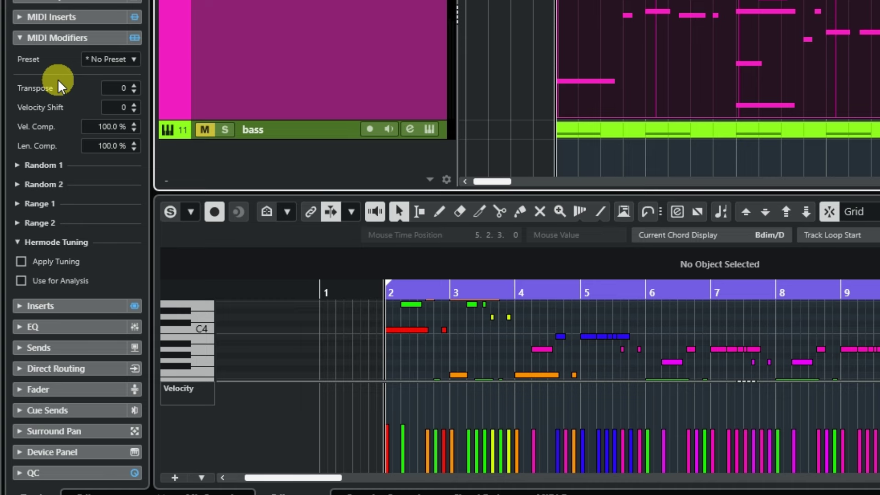
pyautogui.click(134, 60)
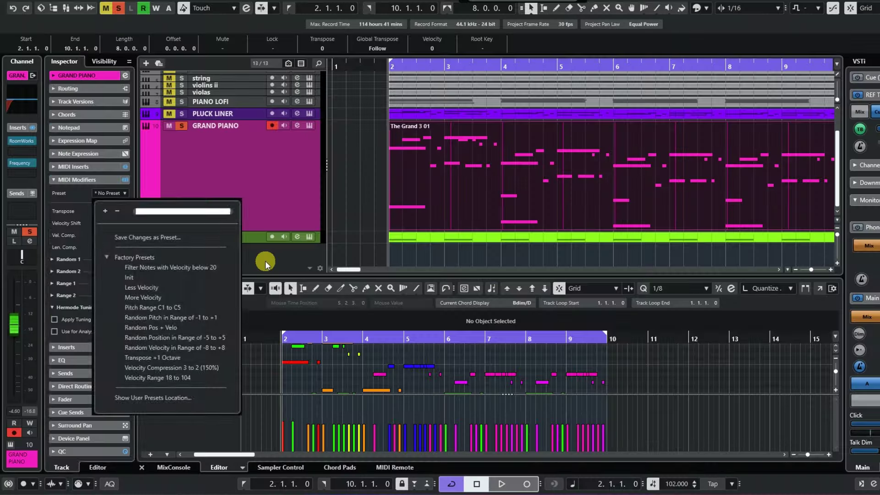
pyautogui.click(510, 146)
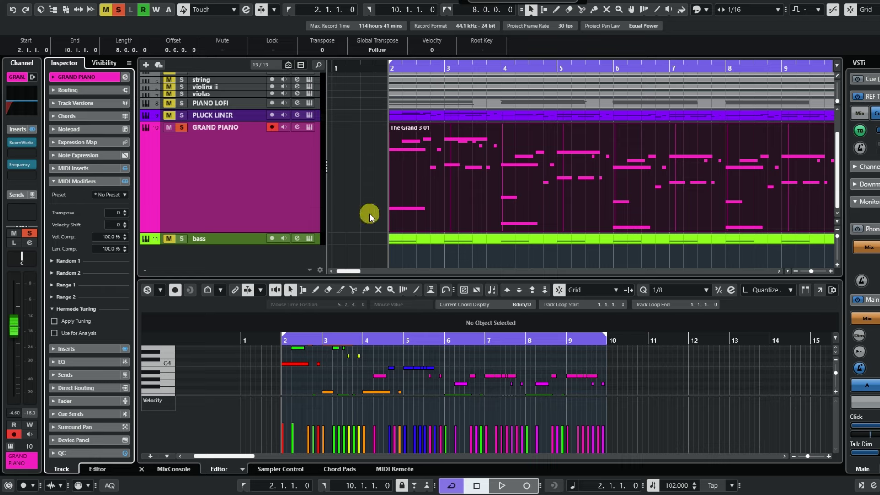
# Step: Play the GRAND PIANO part and raise its Transpose modifier step by step to 14
pyautogui.click(504, 487)
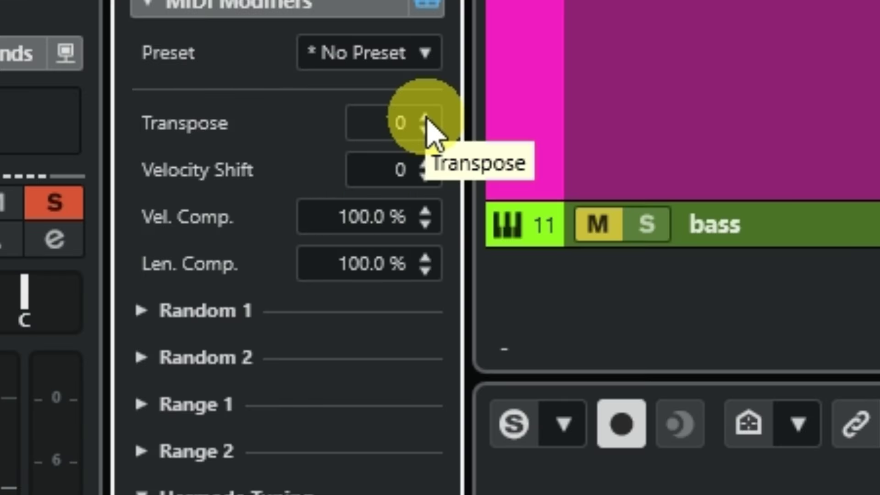
pyautogui.click(125, 211)
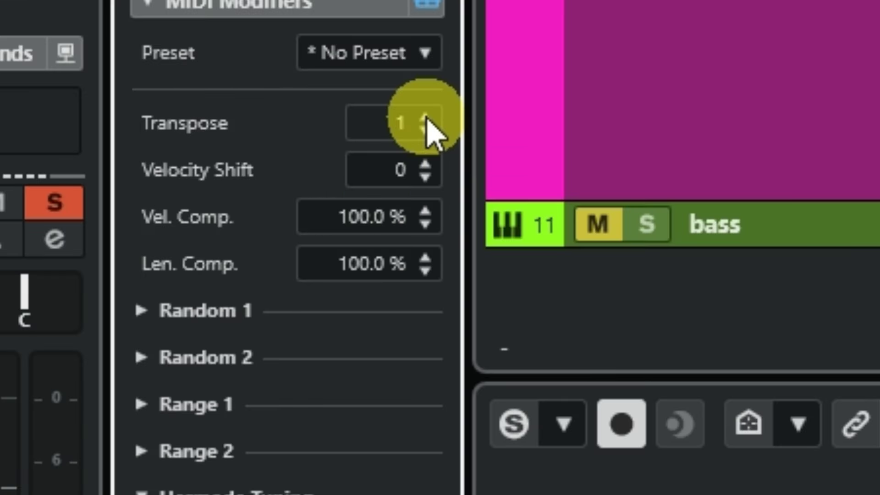
pyautogui.click(124, 211)
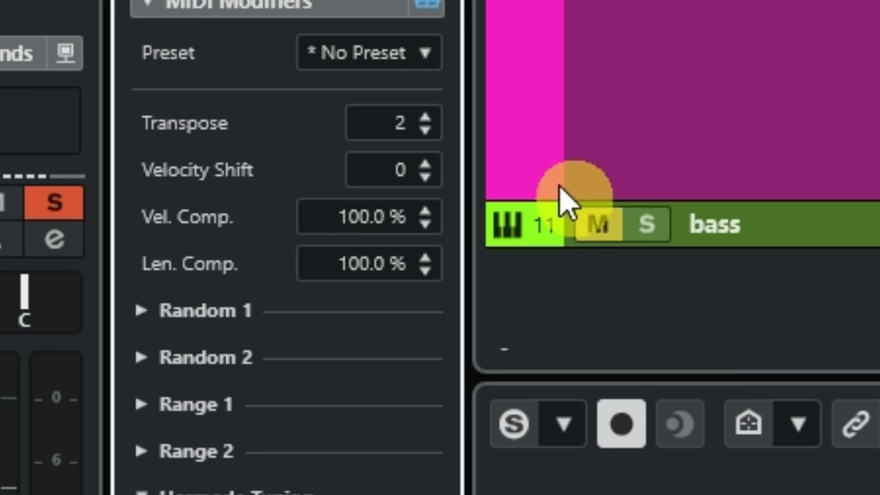
pyautogui.click(429, 118)
pyautogui.click(429, 118)
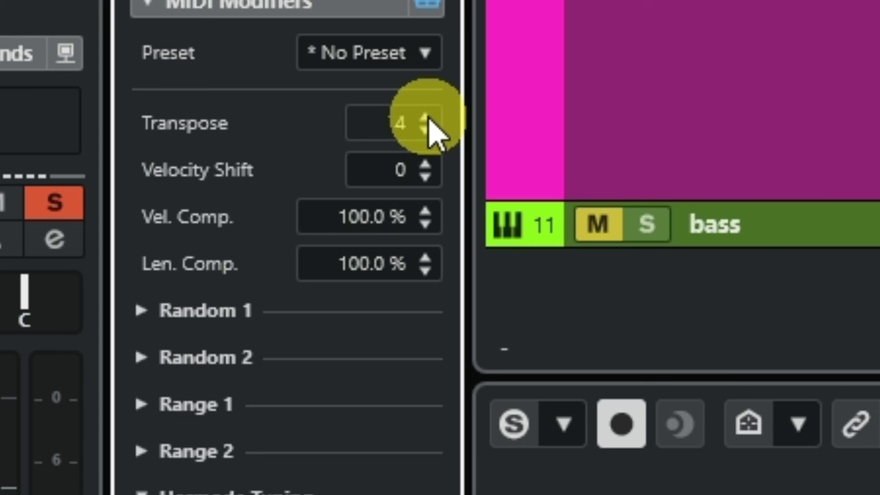
pyautogui.click(429, 118)
pyautogui.click(429, 118)
pyautogui.click(429, 118)
pyautogui.click(429, 117)
pyautogui.click(429, 117)
pyautogui.click(429, 118)
pyautogui.click(429, 118)
pyautogui.click(429, 118)
pyautogui.click(430, 118)
pyautogui.click(429, 117)
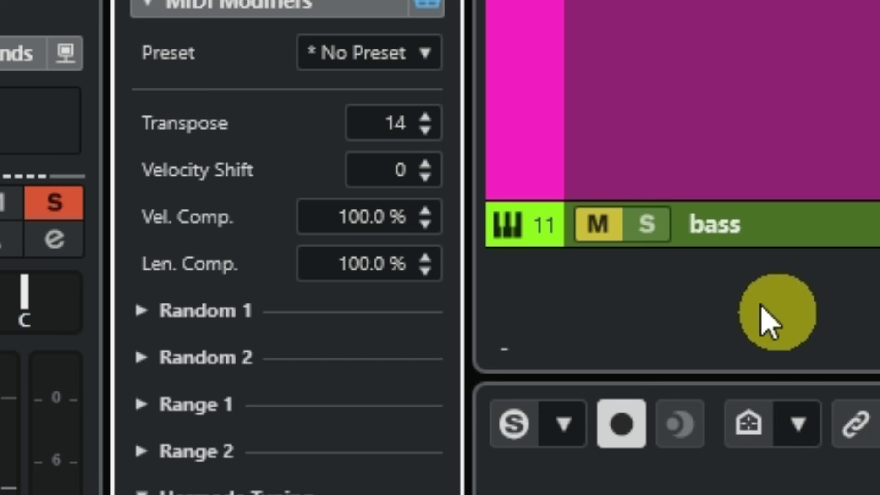
# Step: Lower the GRAND PIANO track's Transpose modifier step by step to 0
pyautogui.click(427, 132)
pyautogui.click(427, 131)
pyautogui.click(426, 132)
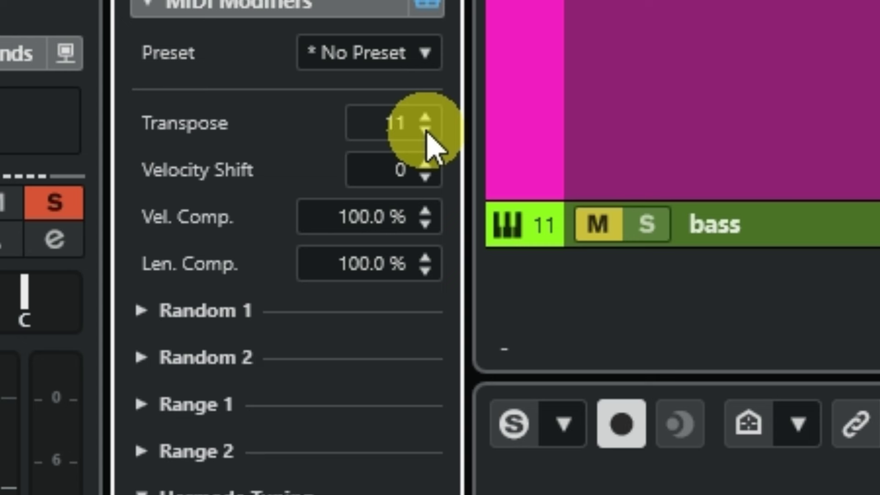
pyautogui.click(427, 131)
pyautogui.click(426, 131)
pyautogui.click(426, 131)
pyautogui.click(427, 131)
pyautogui.click(427, 132)
pyautogui.click(426, 132)
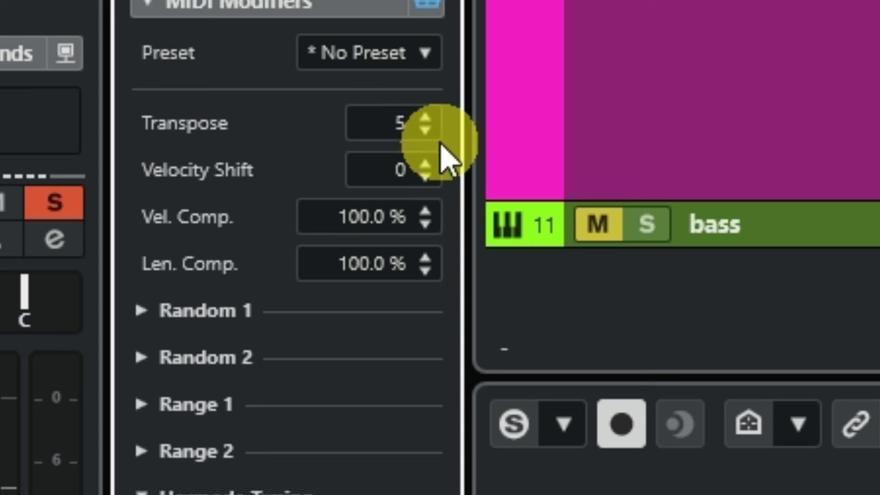
pyautogui.click(426, 132)
pyautogui.click(427, 131)
pyautogui.click(426, 132)
pyautogui.click(426, 132)
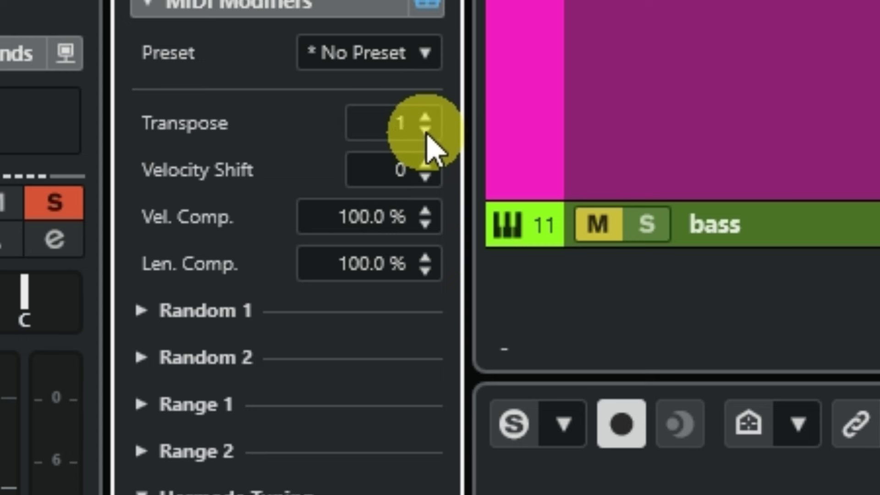
pyautogui.click(426, 132)
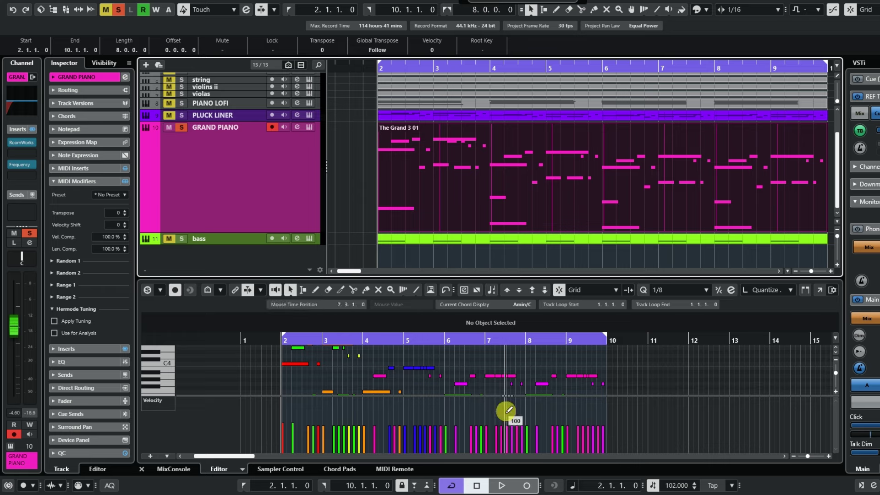
# Step: Play the GRAND PIANO part and raise its Velocity Shift to 52
pyautogui.click(503, 486)
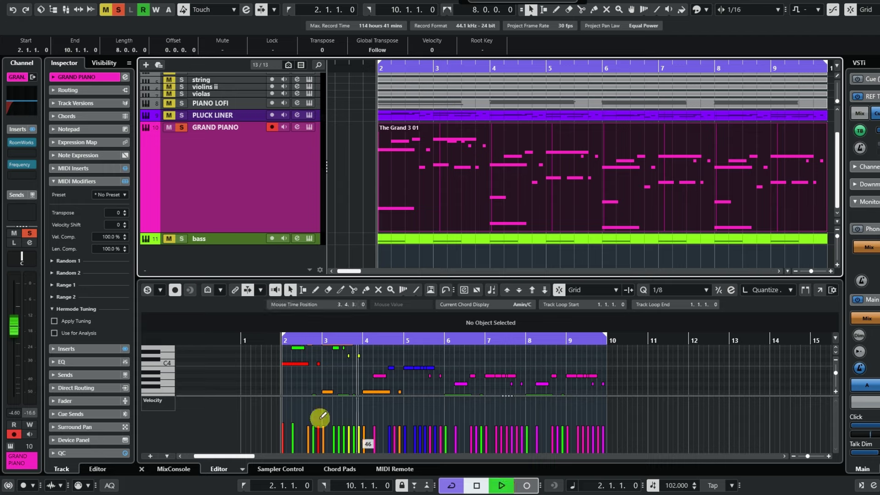
pyautogui.click(124, 224)
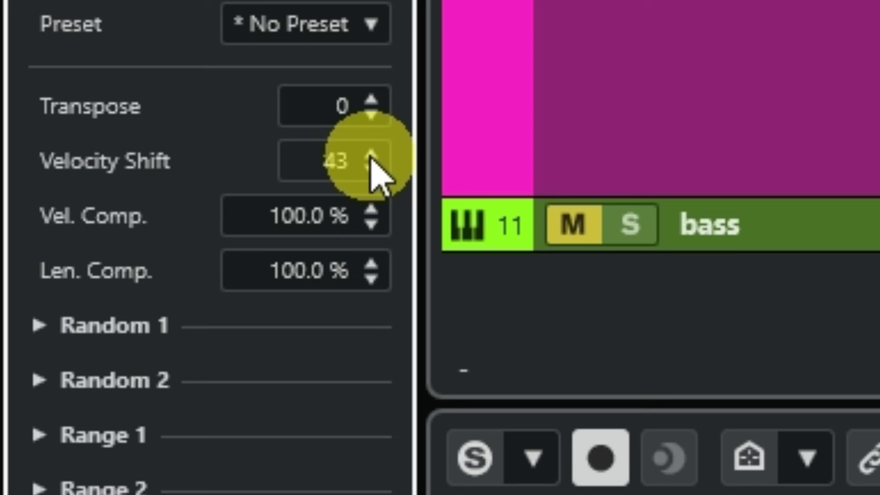
pyautogui.click(371, 157)
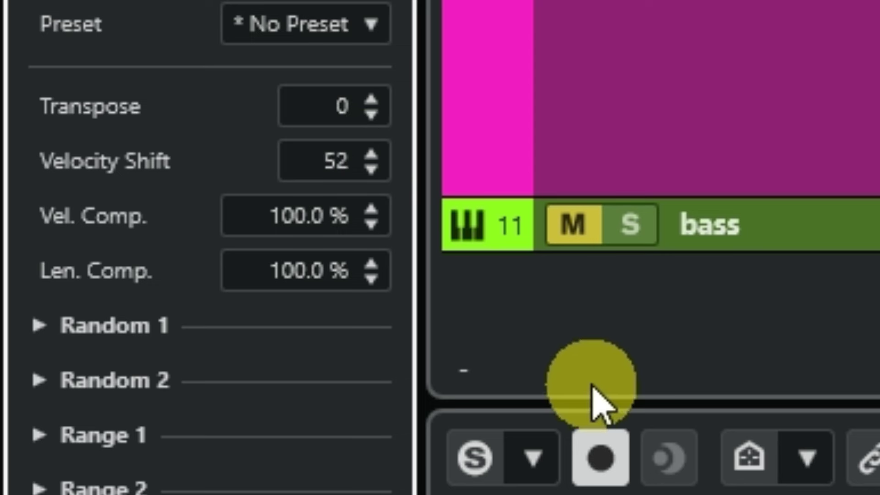
# Step: Lower the GRAND PIANO track's Velocity Shift to -5, raise it again, and stop playback
pyautogui.click(373, 171)
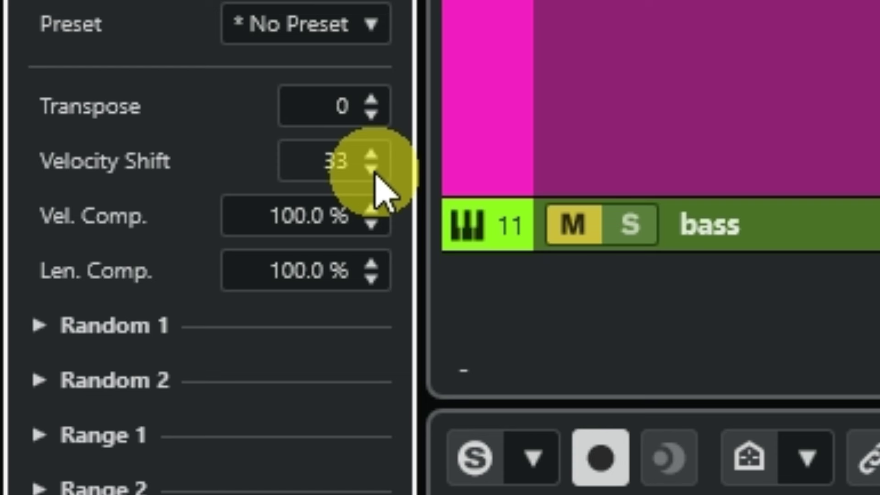
pyautogui.moveTo(375, 186); pyautogui.dragTo(365, 359)
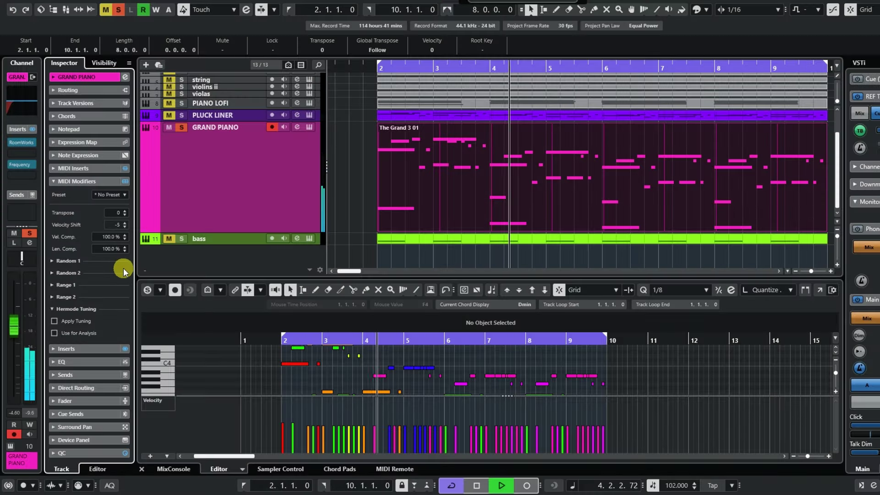
pyautogui.moveTo(123, 268); pyautogui.dragTo(123, 233)
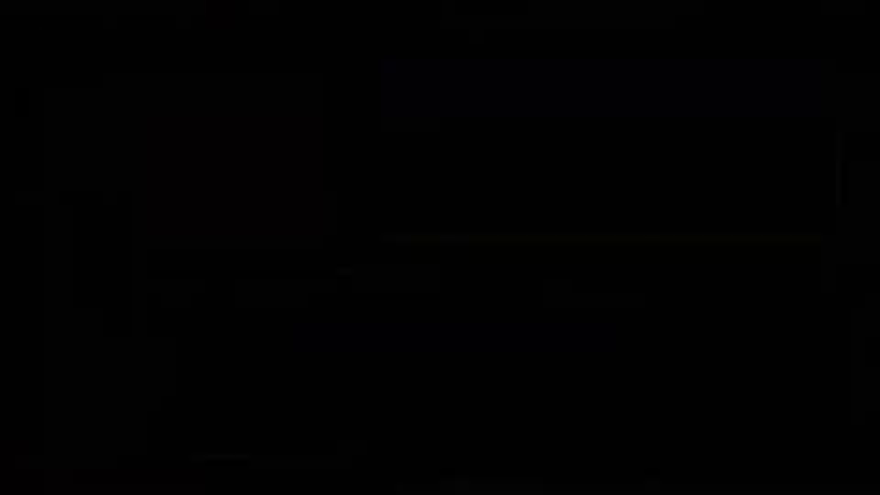
pyautogui.click(471, 490)
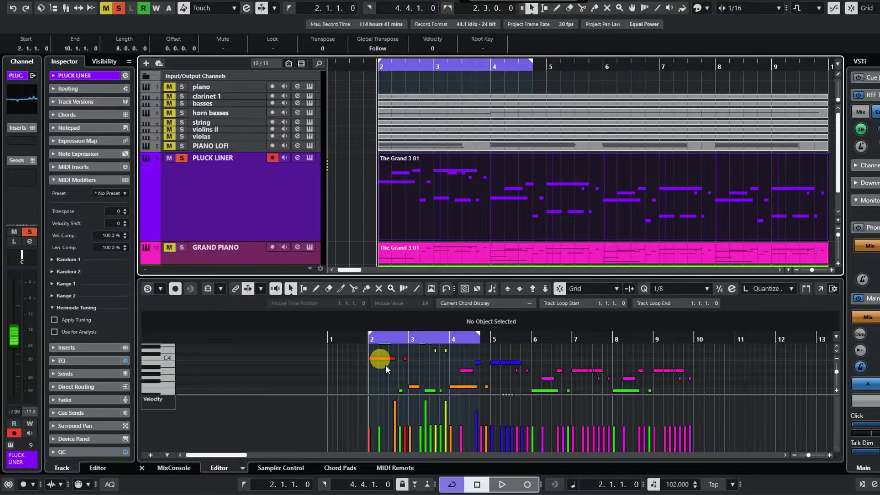
# Step: Audition the looped PLUCK LINER part and set its velocity compression to 120%, checking the result by playing it
pyautogui.click(503, 486)
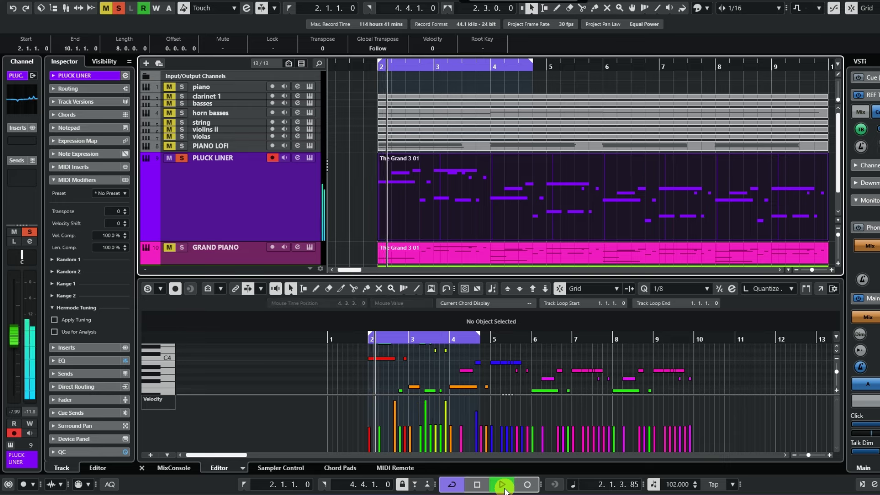
pyautogui.click(479, 487)
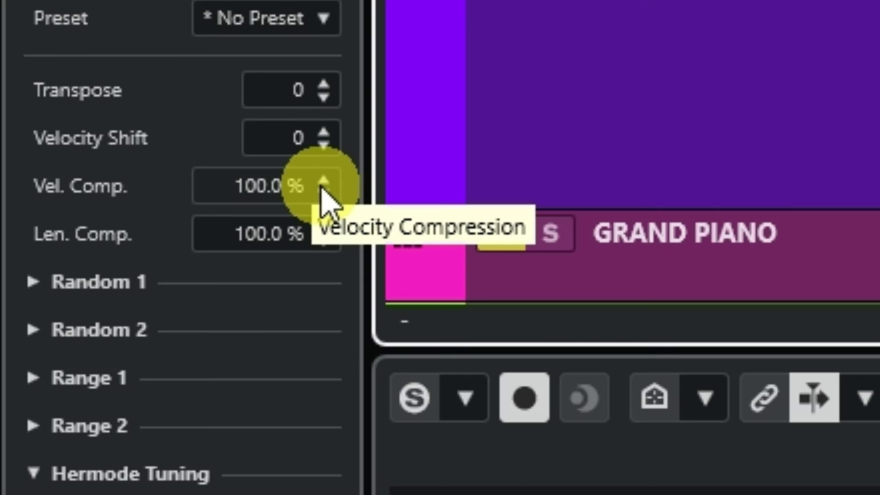
pyautogui.click(323, 190)
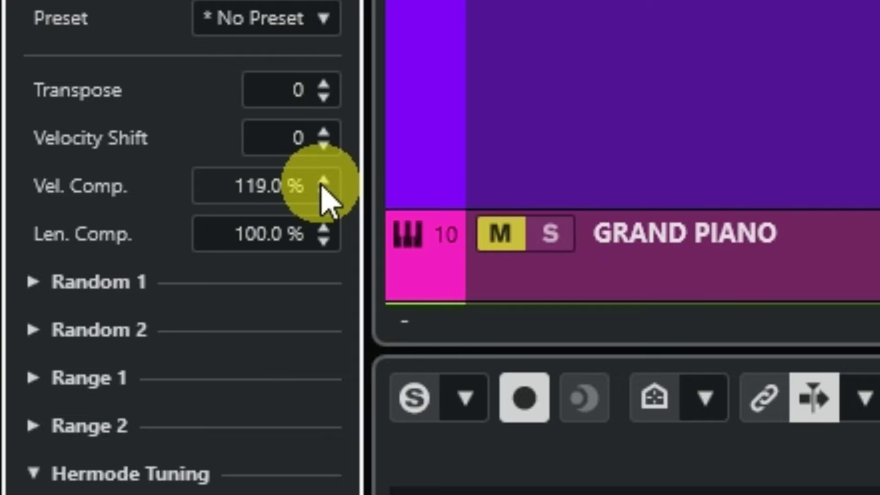
pyautogui.click(324, 182)
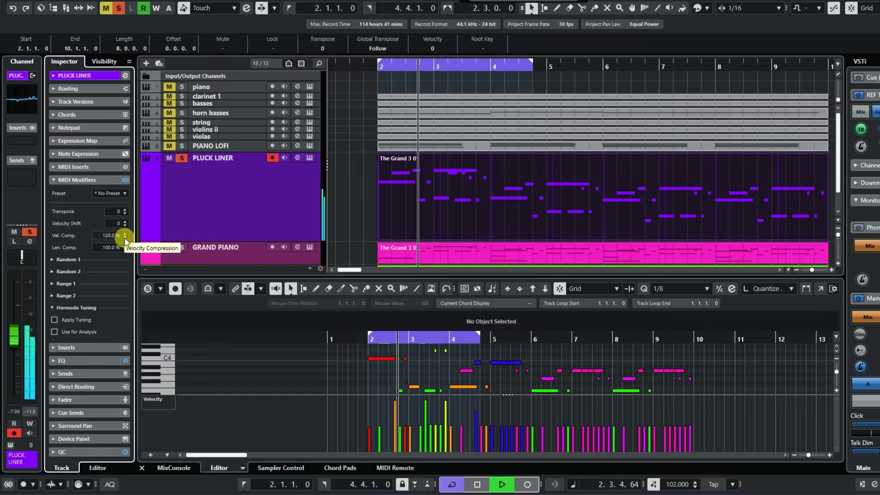
pyautogui.click(477, 484)
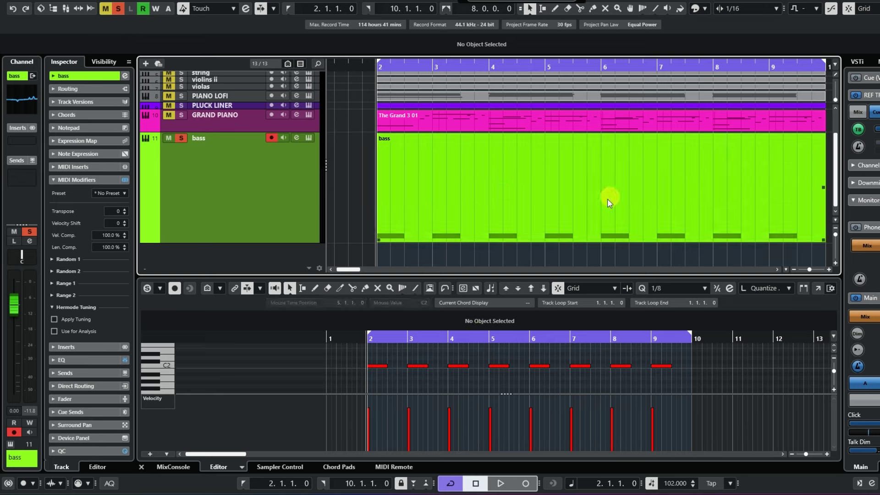
# Step: During playback of the bass track, lower its length compression to 5%, raise it to 12%, and stop playback
pyautogui.click(505, 485)
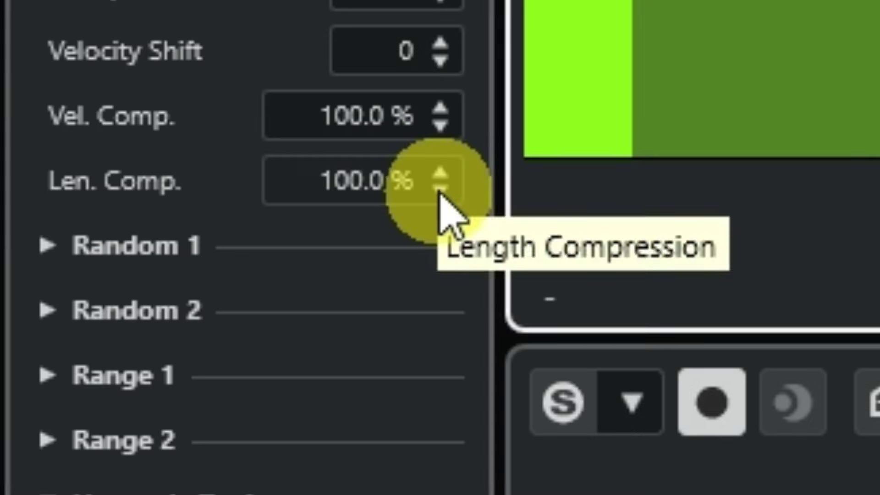
pyautogui.click(124, 250)
pyautogui.moveTo(439, 222); pyautogui.dragTo(440, 494)
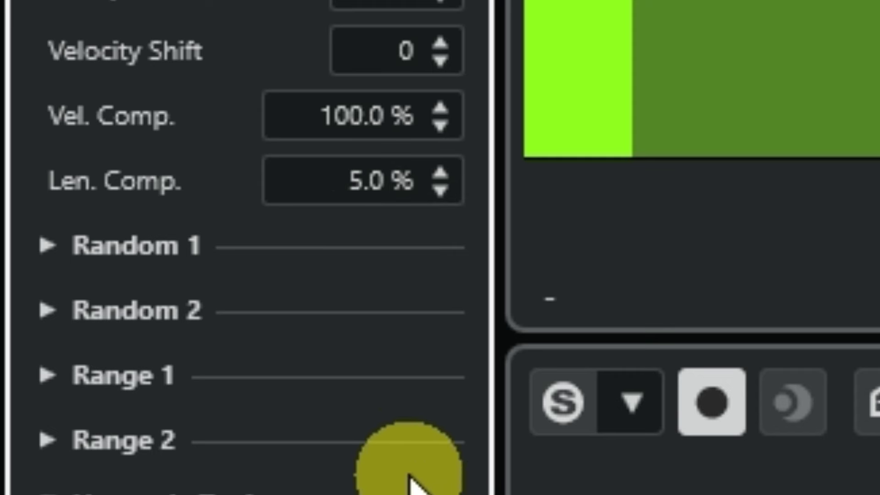
pyautogui.moveTo(411, 461); pyautogui.dragTo(452, 149)
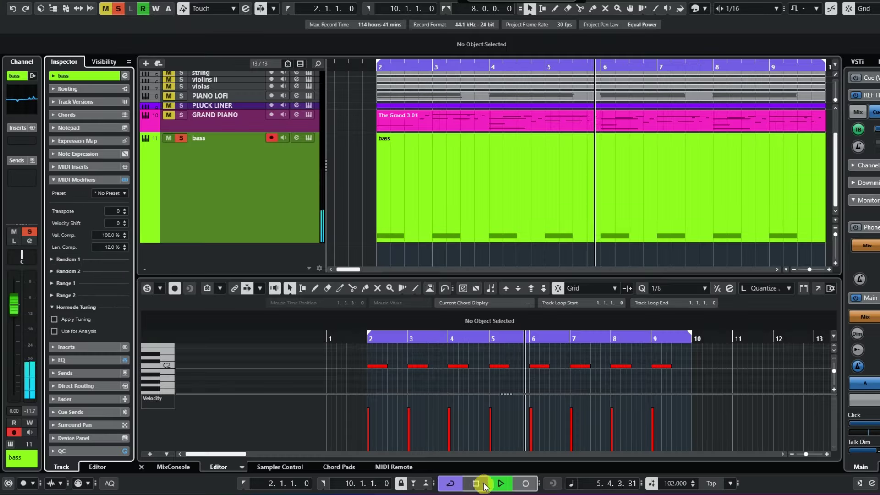
pyautogui.click(477, 484)
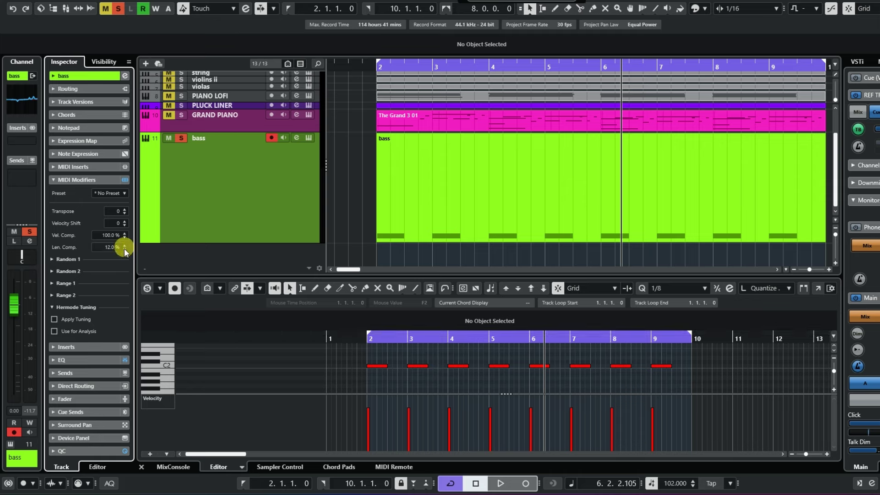
# Step: Resume playback of the bass track and raise its length compression to 63%
pyautogui.click(500, 484)
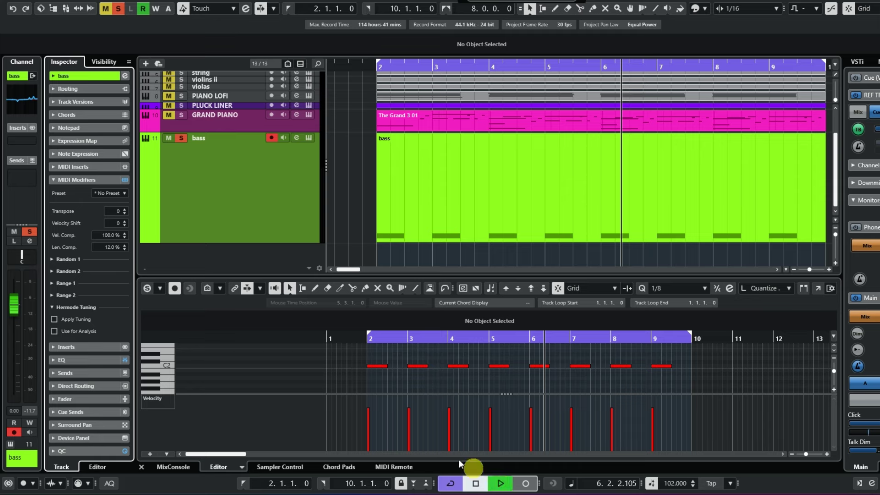
pyautogui.click(125, 246)
pyautogui.moveTo(123, 229); pyautogui.dragTo(122, 167)
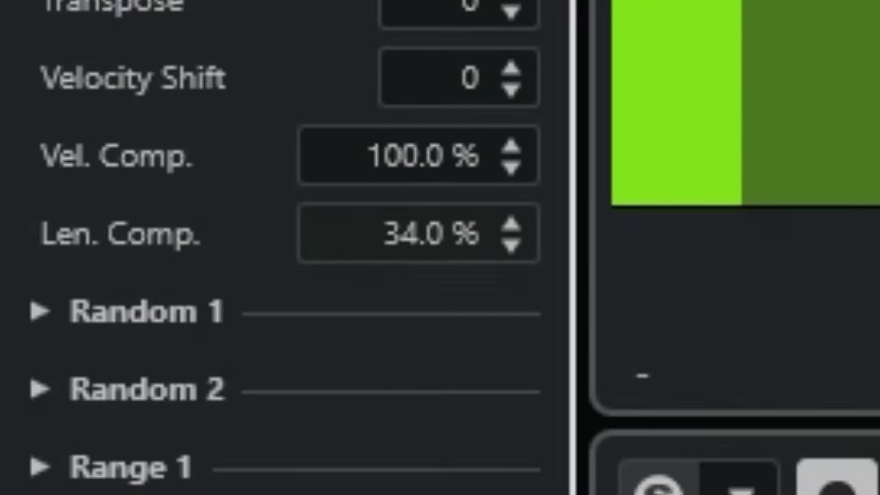
pyautogui.moveTo(511, 224)
pyautogui.mouseDown()
pyautogui.moveTo(511, 206)
pyautogui.moveTo(511, 215)
pyautogui.mouseUp()
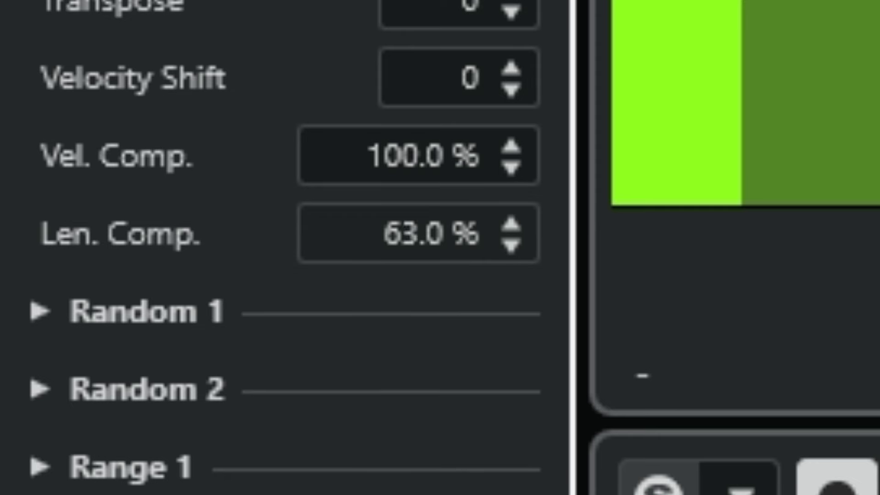
# Step: Raise the bass track's length compression in stages to 98%, 121% and 131% during playback, and stop playback
pyautogui.moveTo(511, 224); pyautogui.dragTo(512, 216)
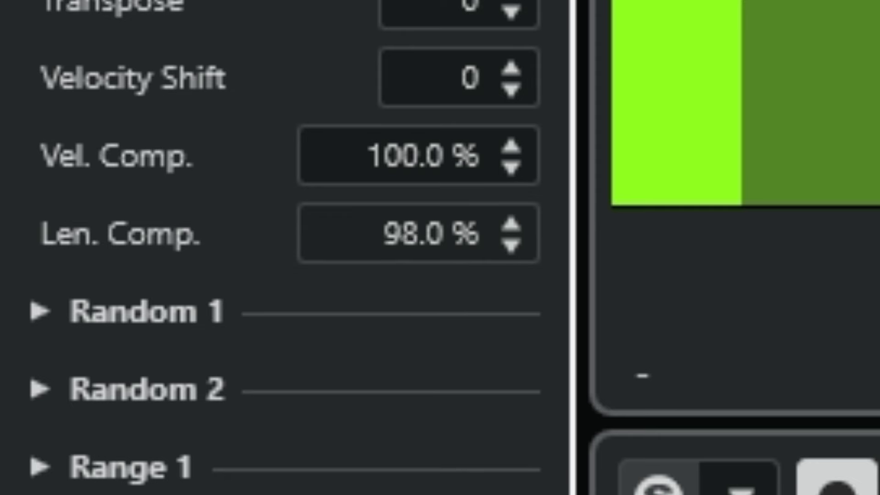
pyautogui.moveTo(511, 223); pyautogui.dragTo(511, 215)
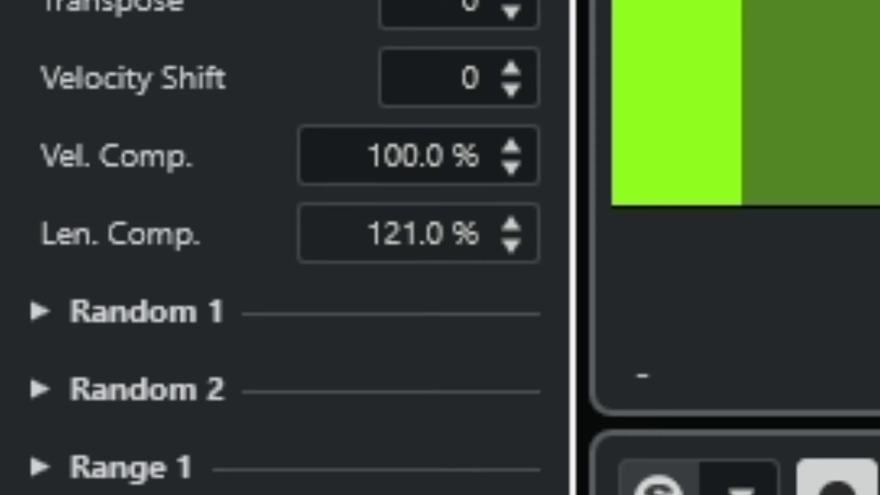
pyautogui.moveTo(512, 224); pyautogui.dragTo(511, 216)
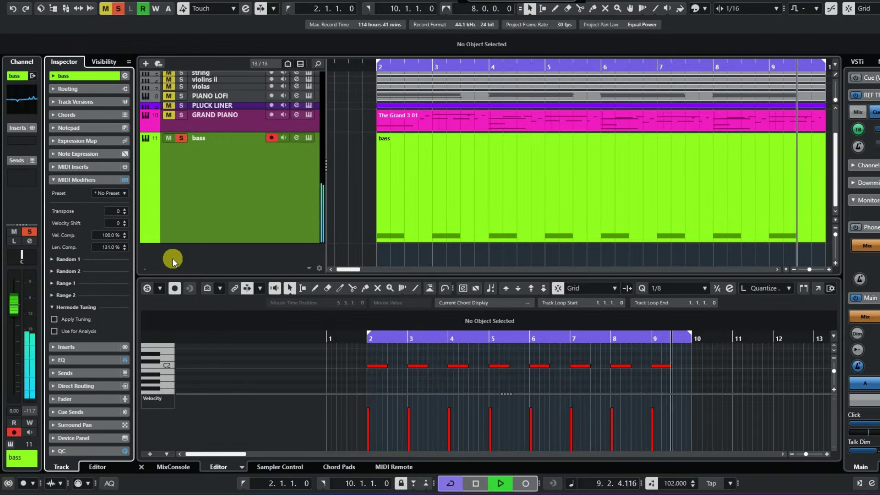
pyautogui.click(475, 485)
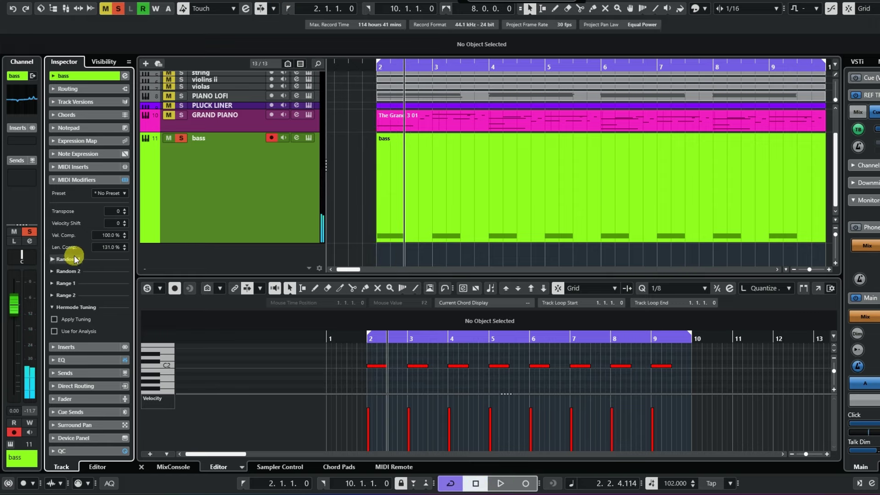
pyautogui.click(125, 250)
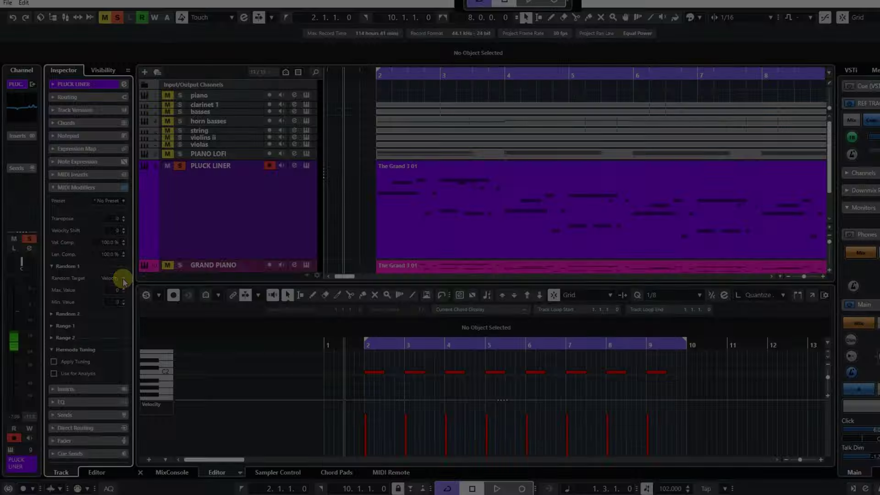
# Step: Set the Random 1 target of the PLUCK LINER track to Velocity and start playback
pyautogui.click(120, 278)
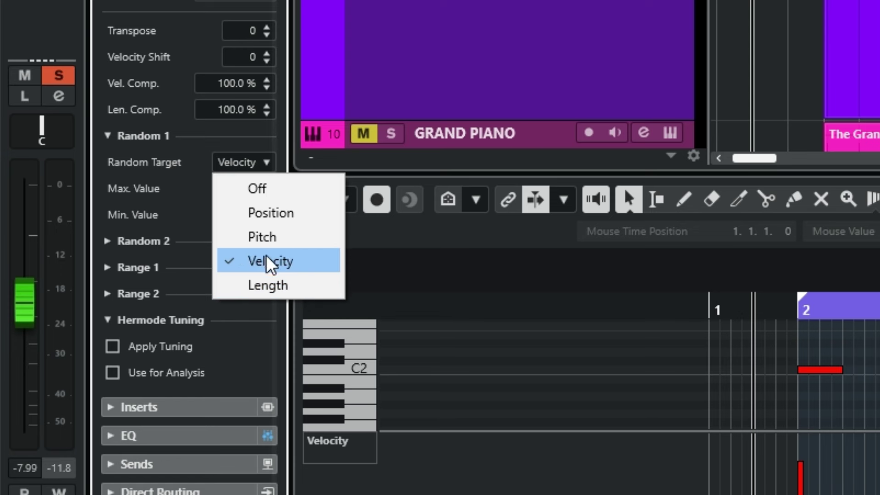
pyautogui.click(276, 265)
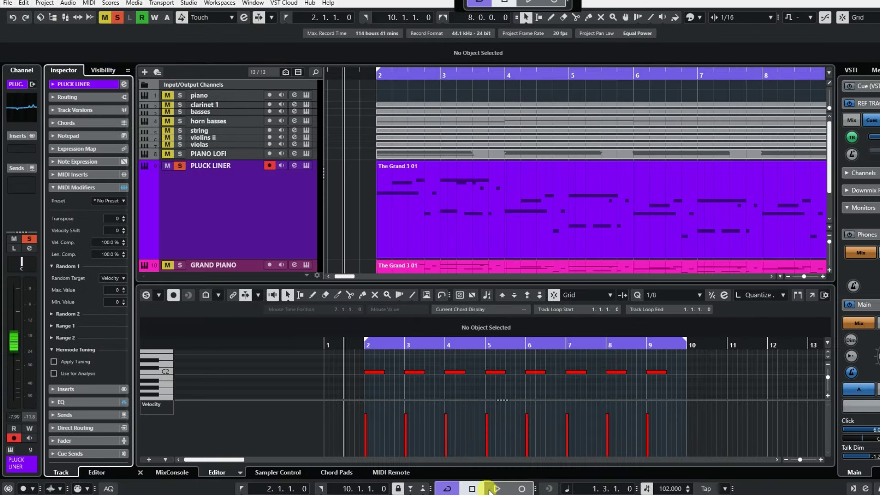
pyautogui.click(500, 489)
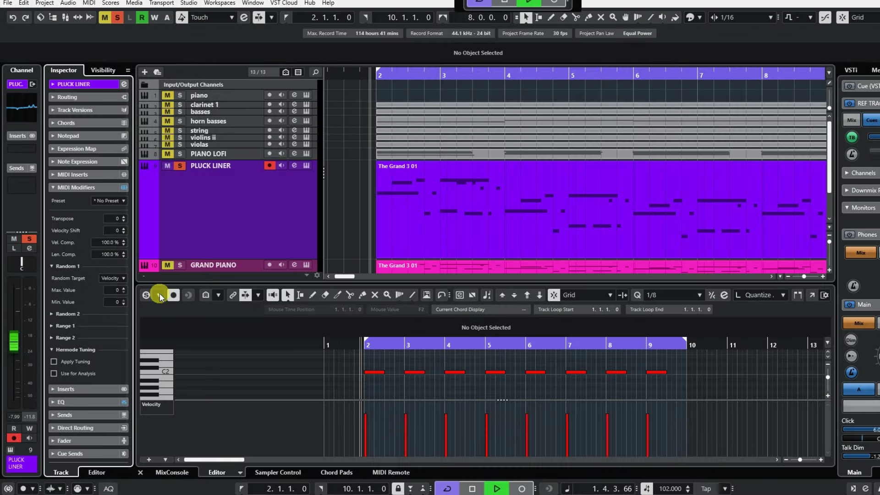
# Step: During playback, raise the Random 1 velocity maximum to 64 and on to 82, and lower its minimum value
pyautogui.click(123, 288)
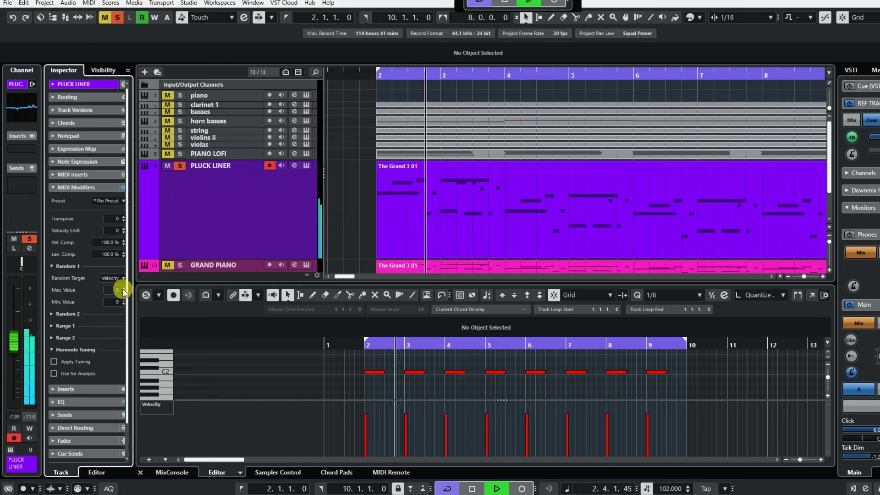
pyautogui.moveTo(123, 289); pyautogui.dragTo(122, 273)
pyautogui.moveTo(228, 41); pyautogui.dragTo(234, 6)
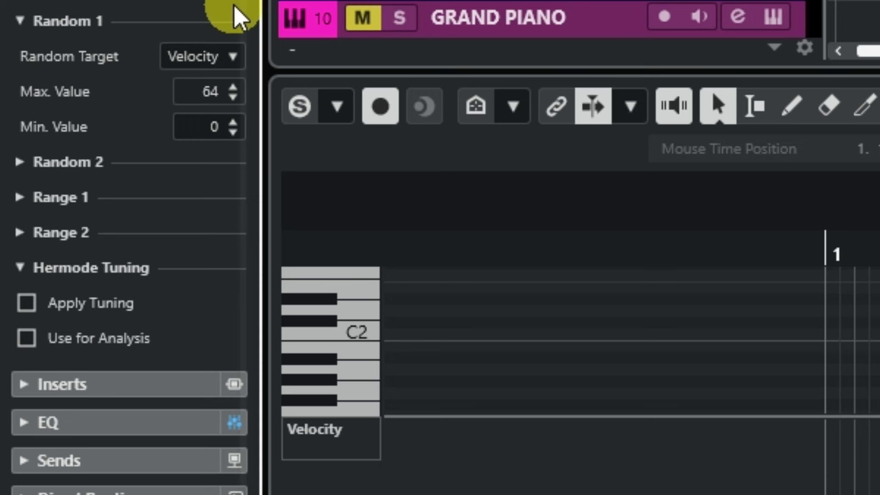
pyautogui.moveTo(235, 6); pyautogui.dragTo(235, 5)
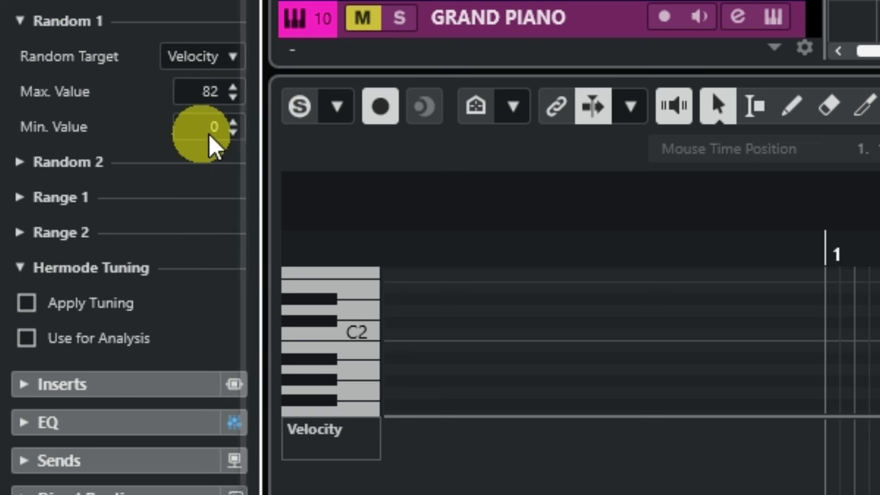
pyautogui.moveTo(232, 134); pyautogui.dragTo(229, 237)
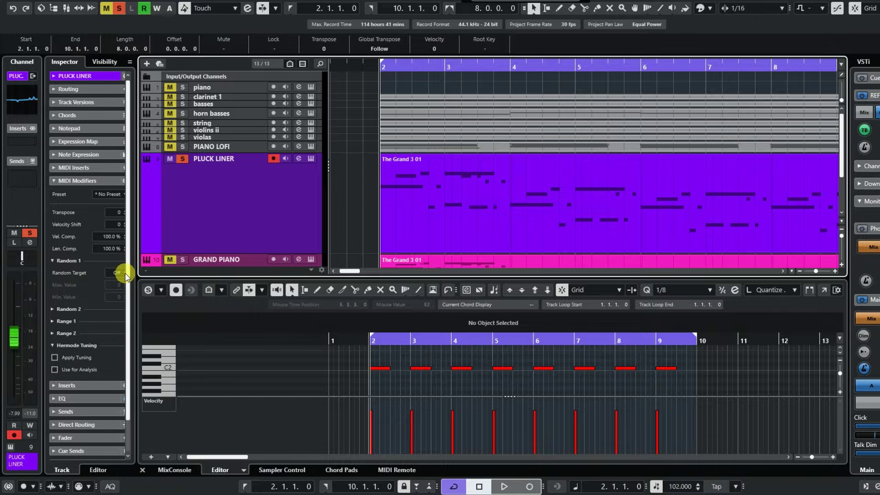
# Step: Set PLUCK LINER's Random 1 target to Pitch and, during playback, set its maximum to 32 and minimum to -12
pyautogui.click(124, 272)
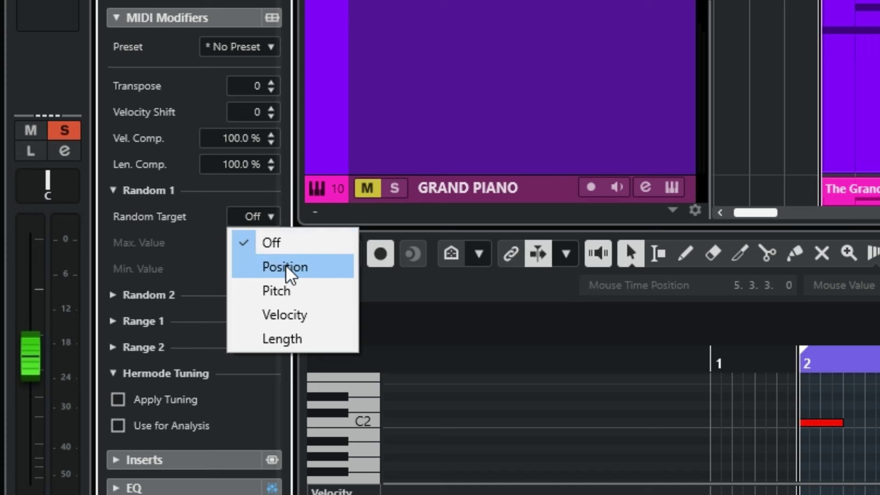
pyautogui.click(299, 292)
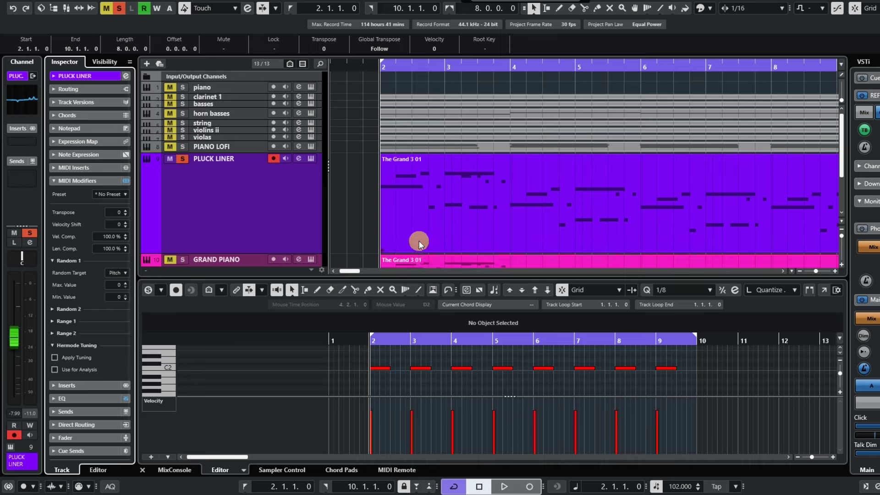
pyautogui.click(504, 487)
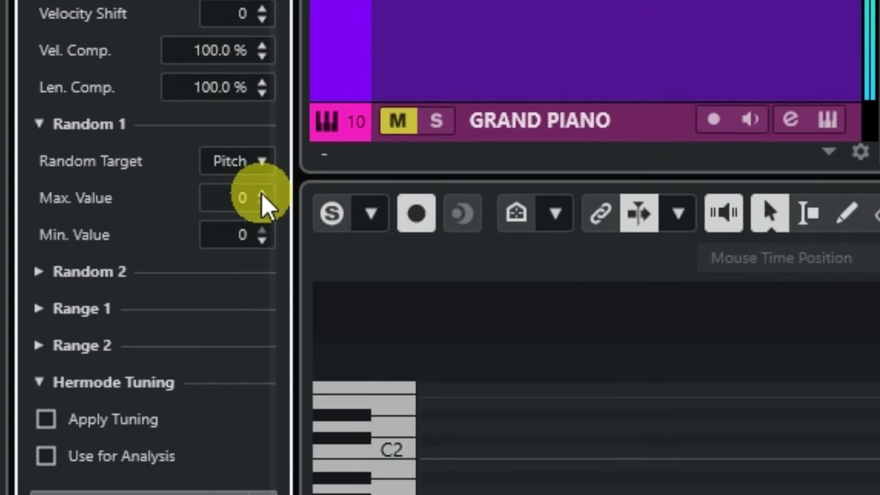
pyautogui.moveTo(261, 195); pyautogui.dragTo(271, 65)
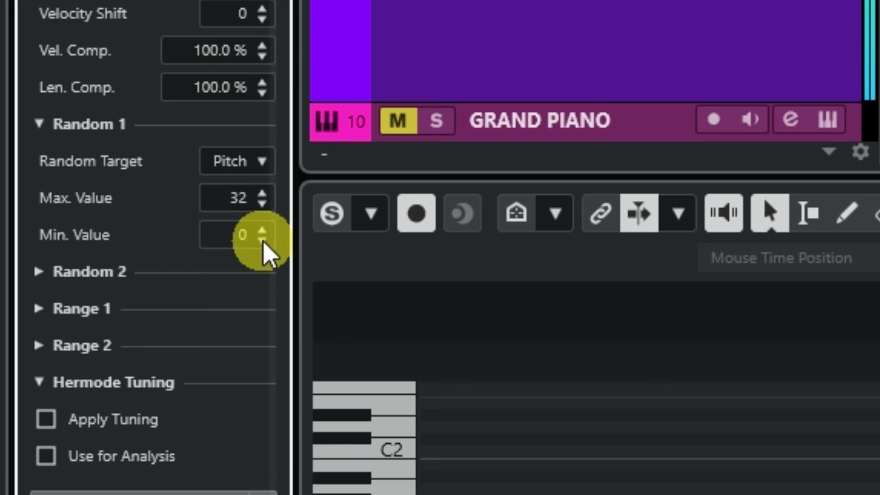
pyautogui.moveTo(263, 242); pyautogui.dragTo(261, 328)
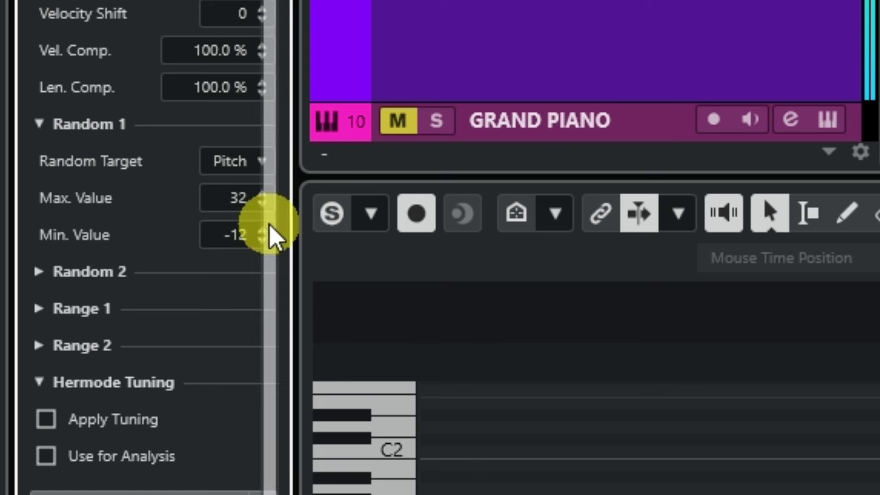
# Step: Change the Random 1 pitch range to a maximum of 22 and a minimum of -38, and stop playback
pyautogui.click(263, 196)
pyautogui.moveTo(263, 216); pyautogui.dragTo(263, 245)
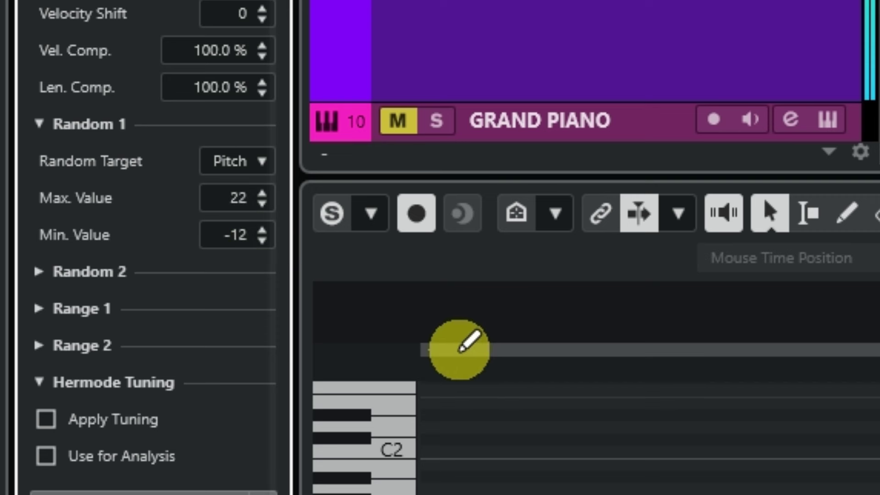
pyautogui.moveTo(289, 242); pyautogui.dragTo(261, 232)
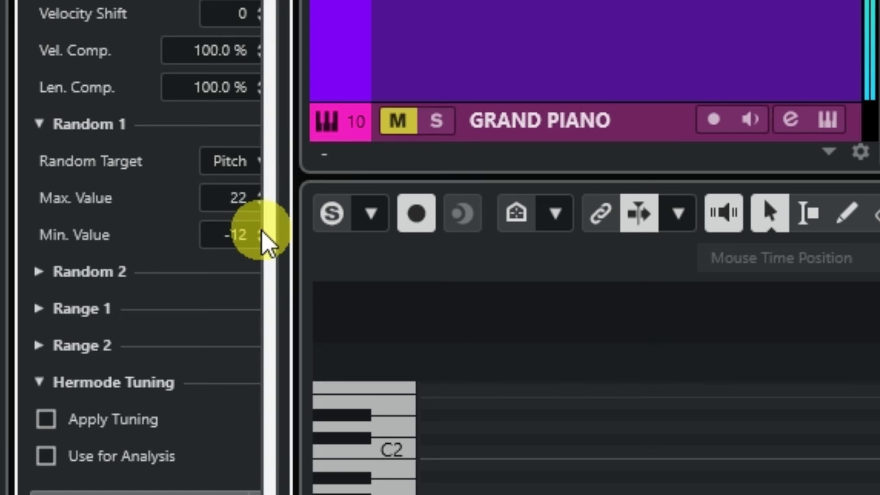
pyautogui.click(258, 236)
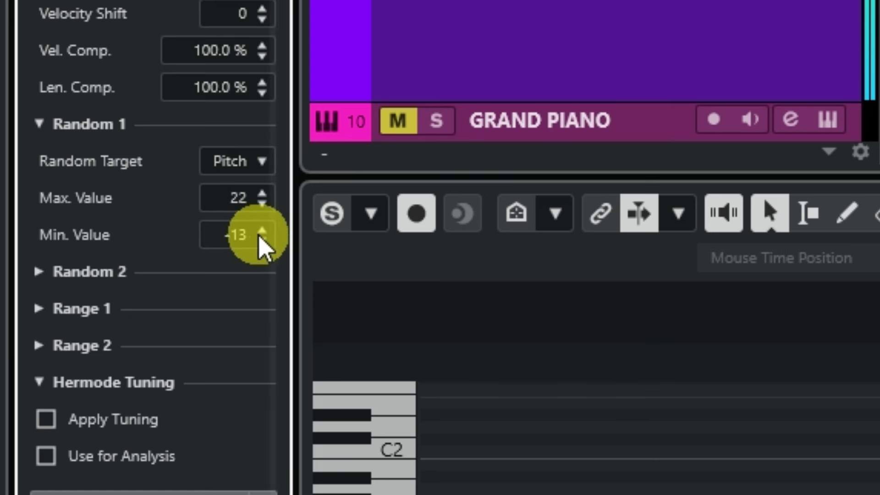
pyautogui.scroll(-3, 261, 223)
pyautogui.scroll(-6, 264, 234)
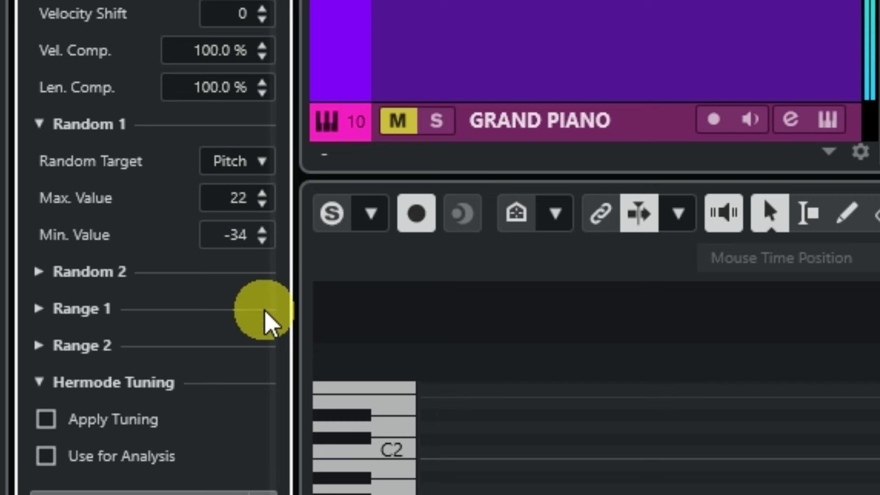
pyautogui.moveTo(265, 311); pyautogui.dragTo(268, 313)
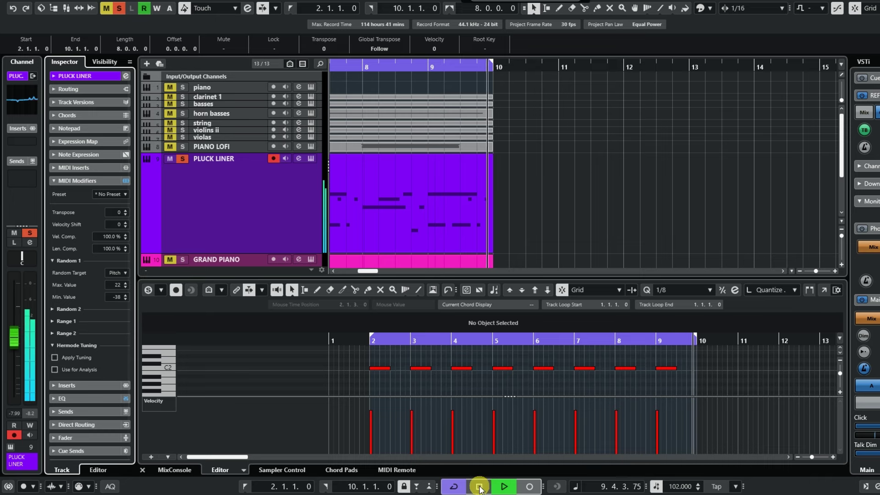
pyautogui.click(494, 492)
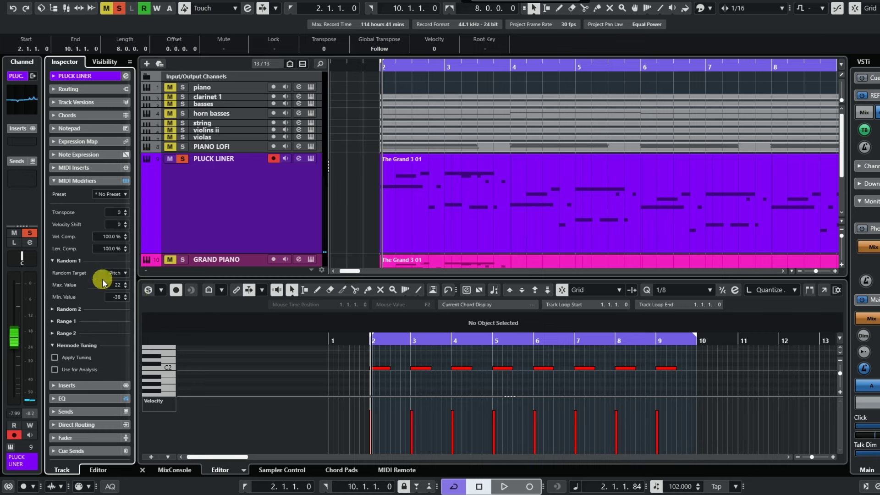
# Step: View the target choices of Random 1 and Random 2 without changing them, and collapse the Random 1 section
pyautogui.click(122, 273)
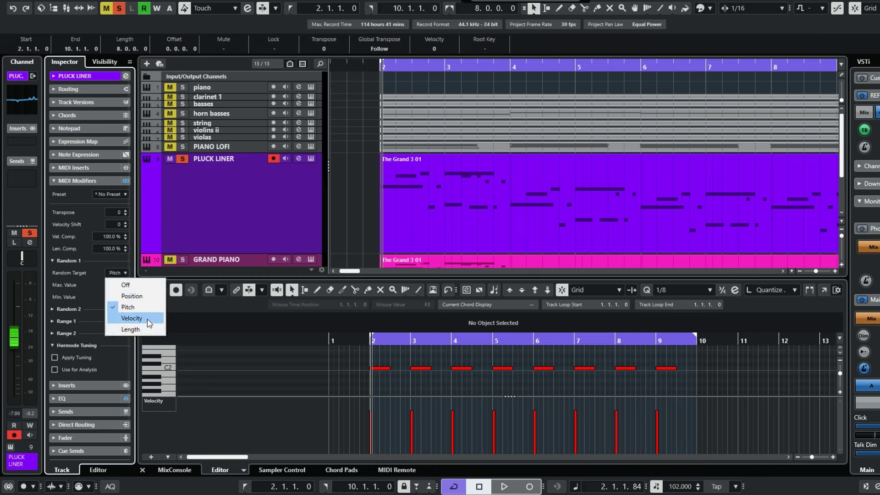
pyautogui.click(51, 262)
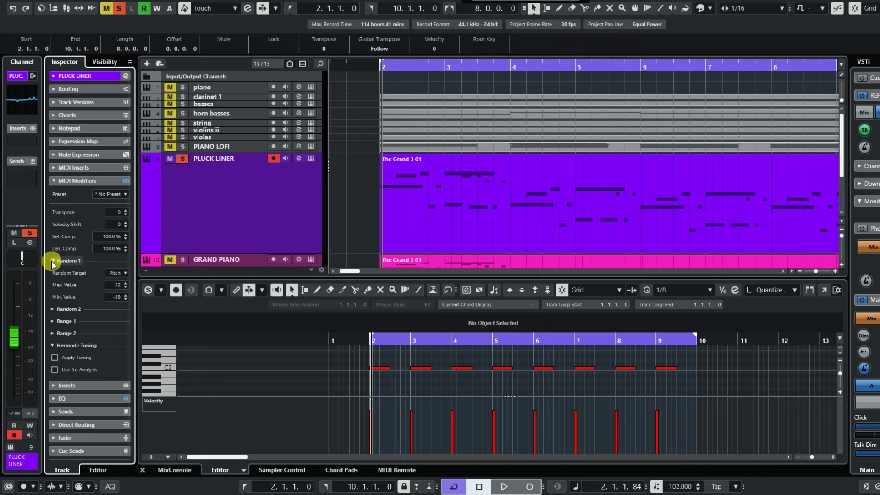
pyautogui.click(52, 309)
pyautogui.click(120, 321)
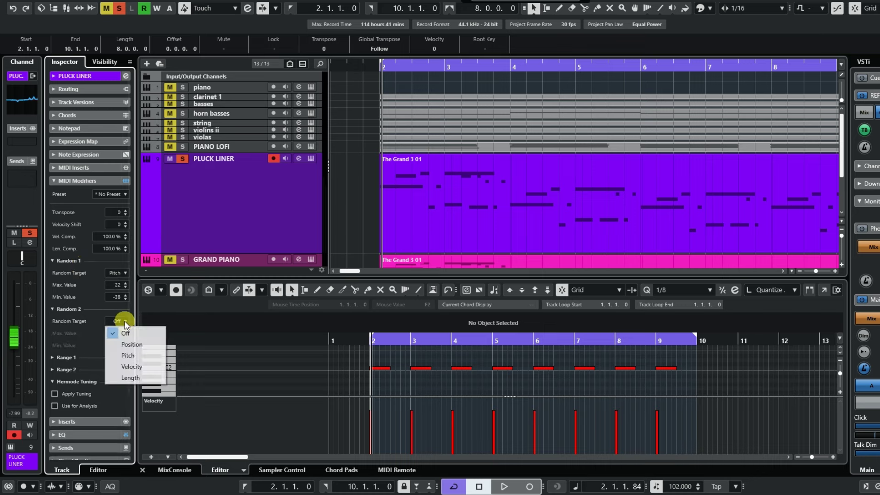
pyautogui.click(52, 310)
pyautogui.click(52, 261)
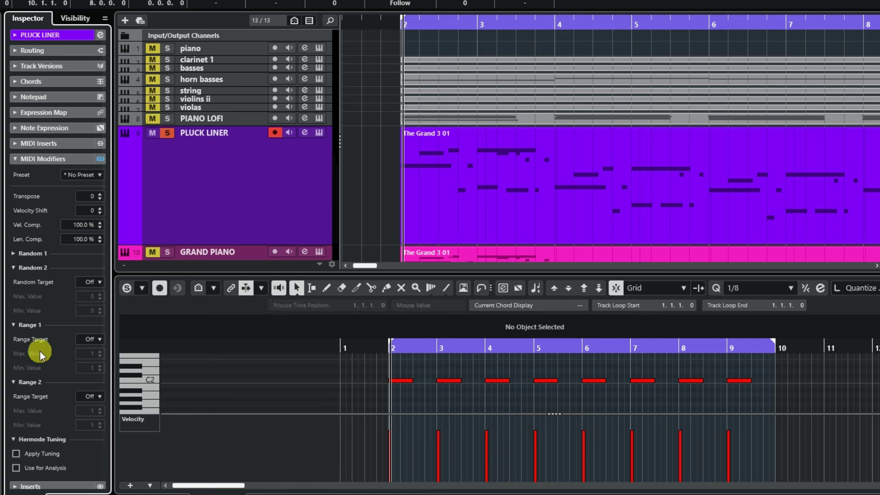
# Step: View the Range 1 target choices, leave the target Off, and audition the PLUCK LINER track
pyautogui.click(99, 340)
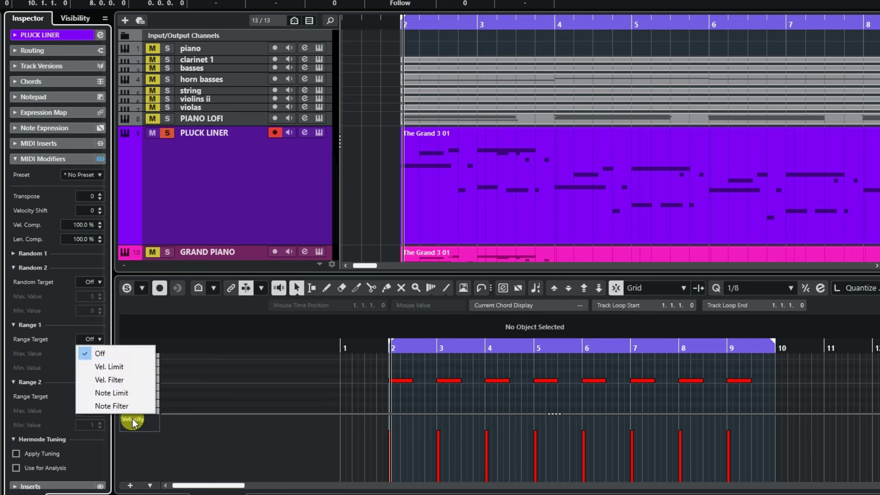
pyautogui.click(177, 333)
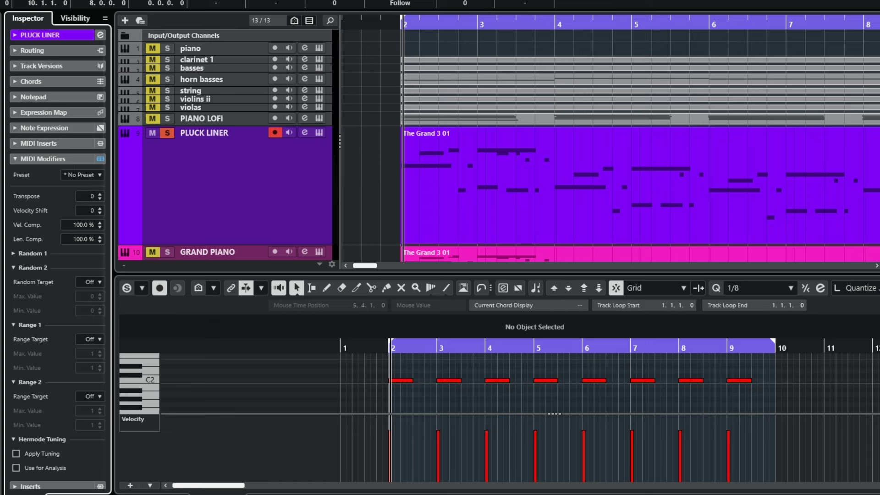
pyautogui.press('space')
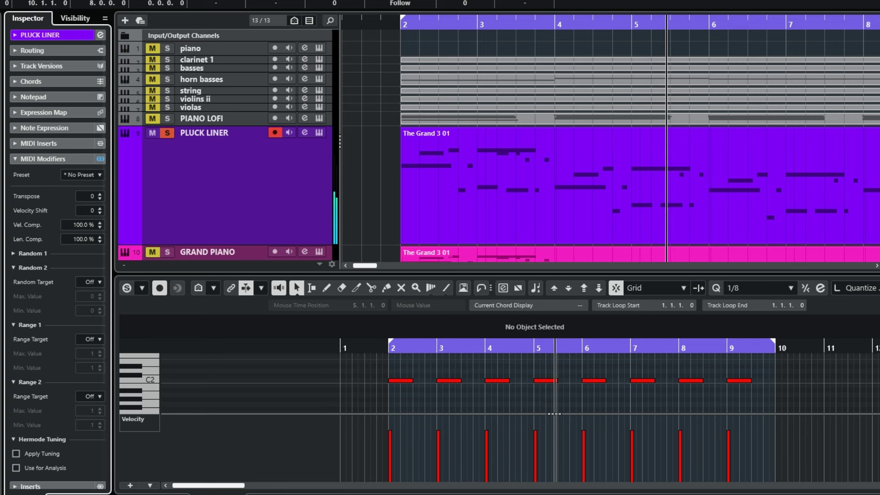
pyautogui.press('space')
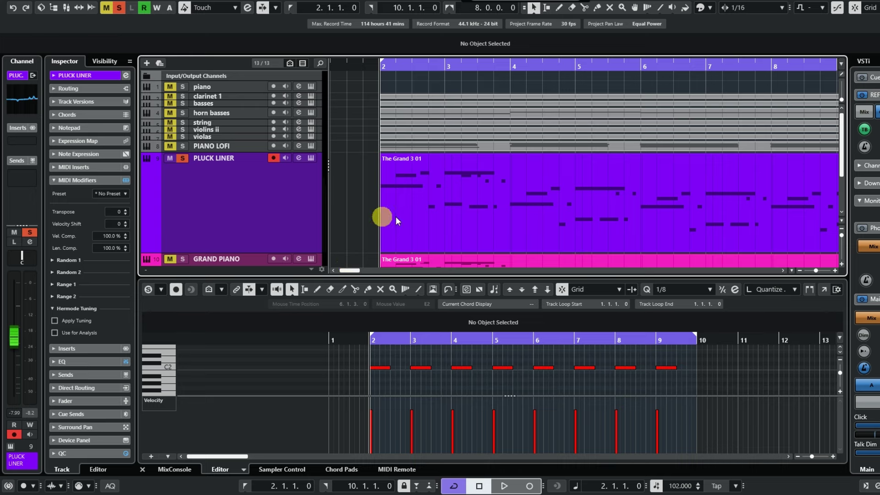
# Step: Duplicate the PLUCK LINER track and reduce the copy's track height so it takes less space above GRAND PIANO
pyautogui.rightClick(256, 201)
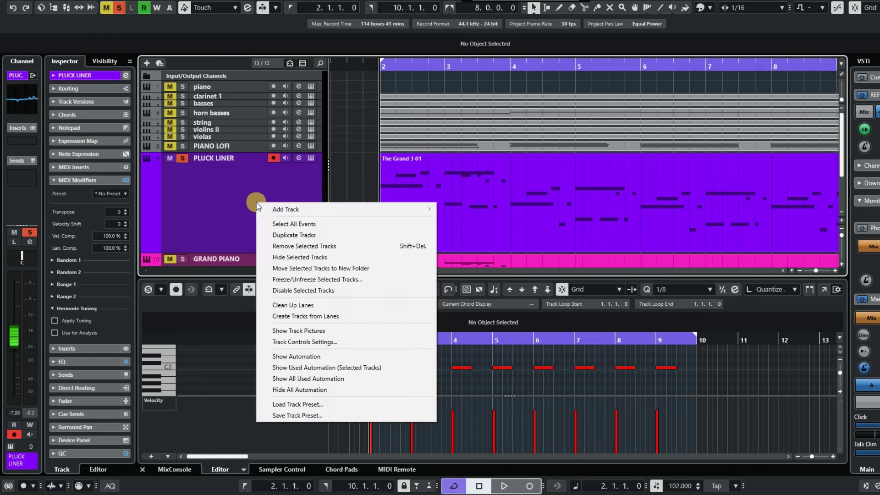
pyautogui.click(313, 236)
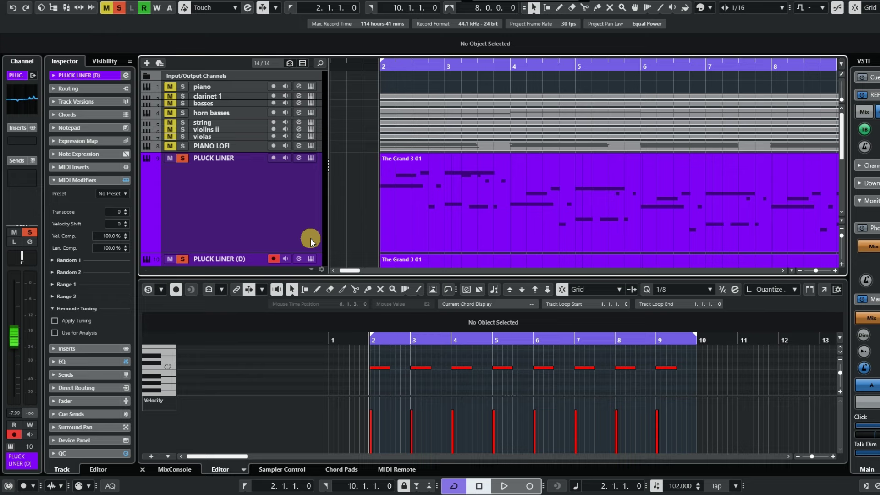
pyautogui.scroll(-5, 337, 227)
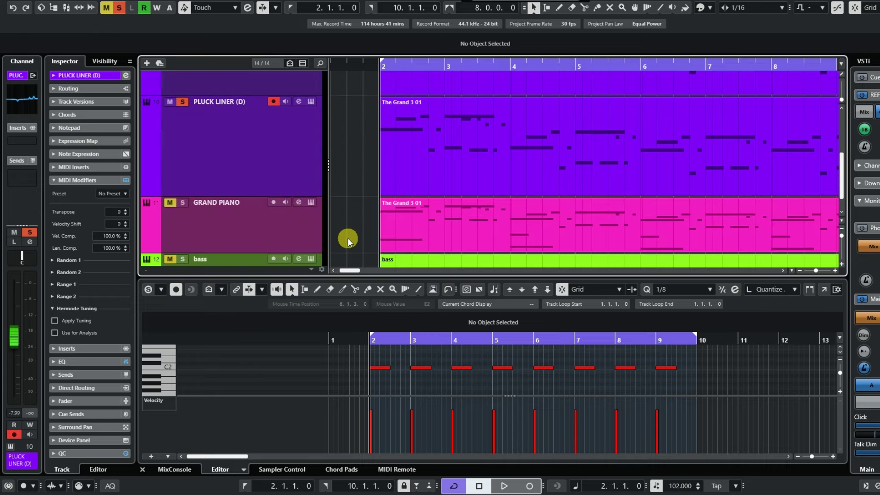
pyautogui.moveTo(298, 198); pyautogui.dragTo(299, 122)
pyautogui.scroll(5, 302, 117)
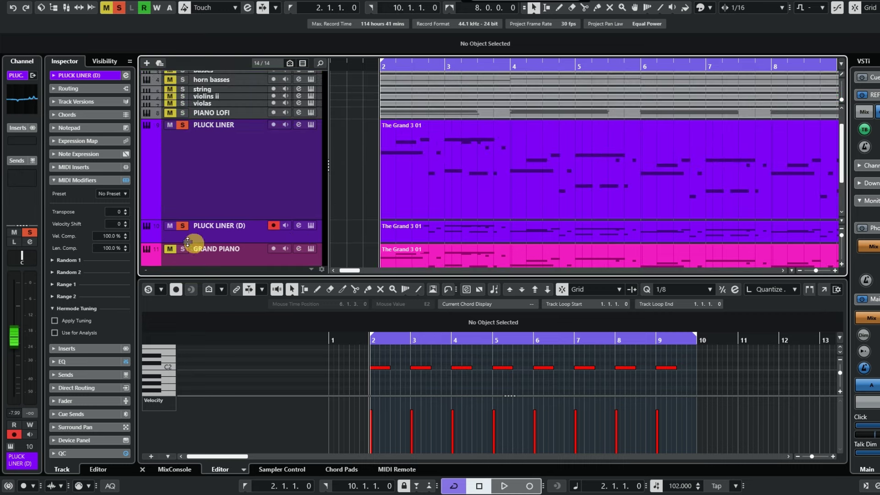
# Step: Mute the PLUCK LINER (D) track and turn off its record enable
pyautogui.click(170, 227)
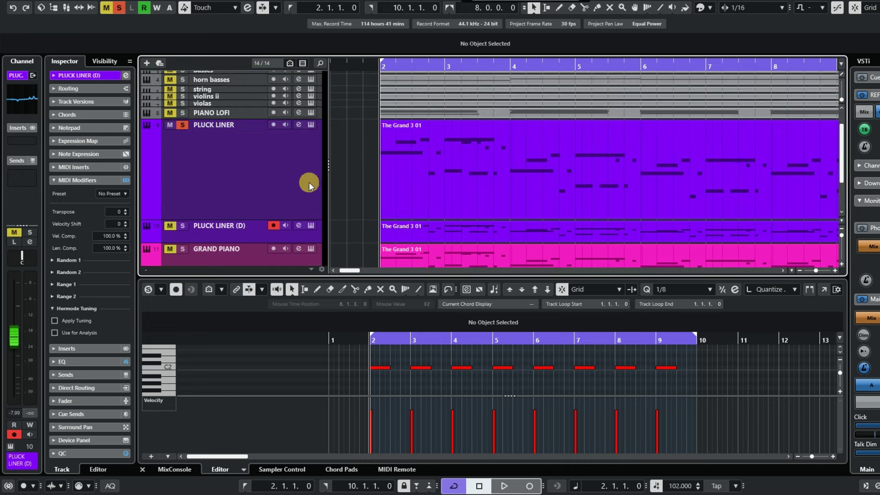
pyautogui.click(274, 226)
# Step: Start playback and load the Pitch Range C1 to C5 preset in the MIDI Modifiers of PLUCK LINER (D)
pyautogui.click(125, 194)
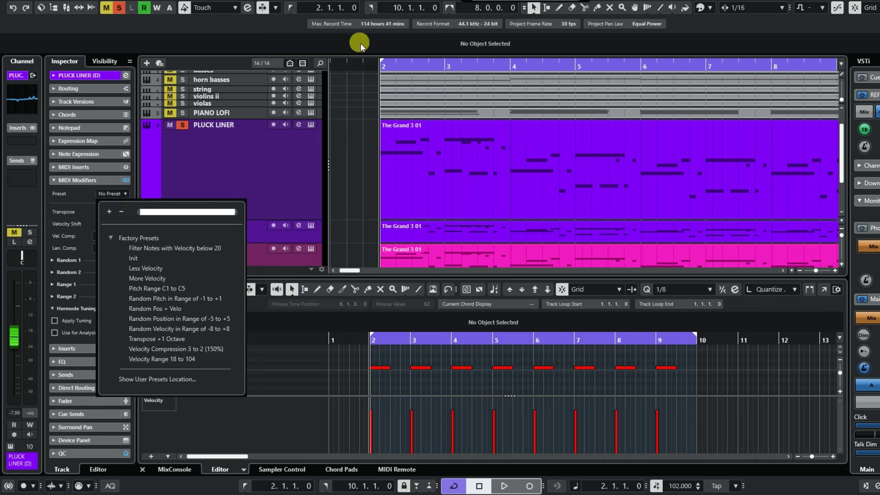
pyautogui.click(362, 67)
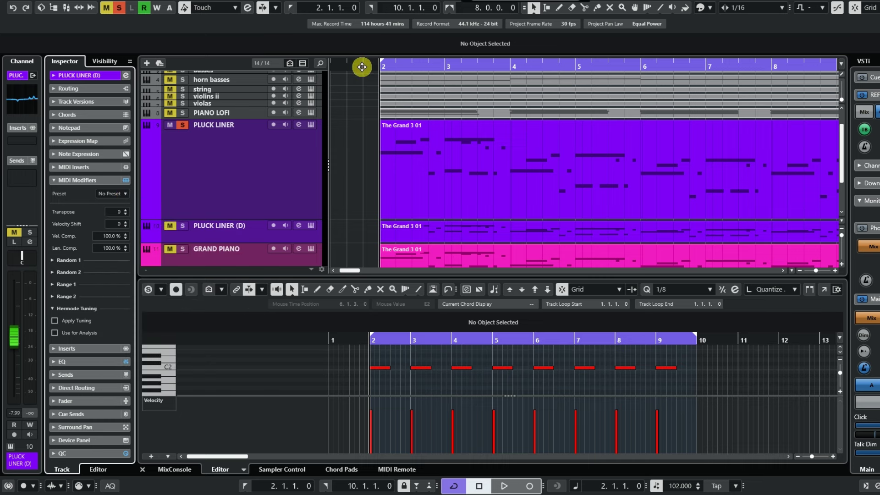
pyautogui.click(509, 488)
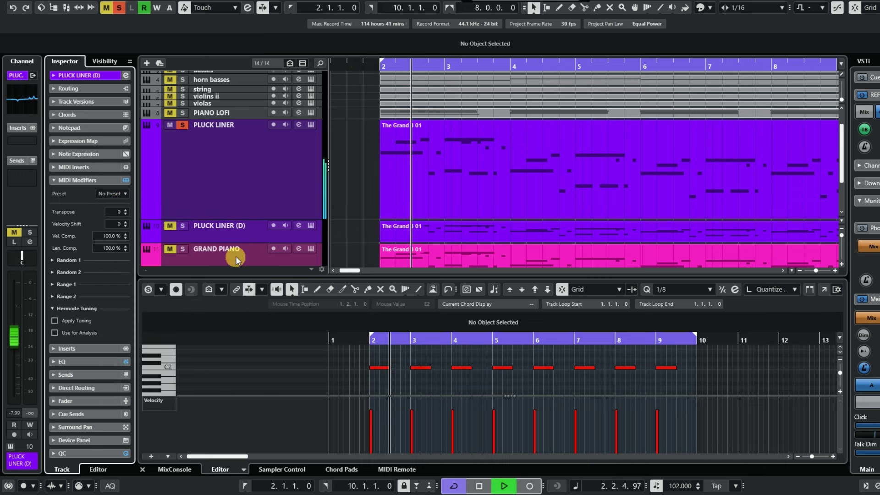
pyautogui.click(125, 194)
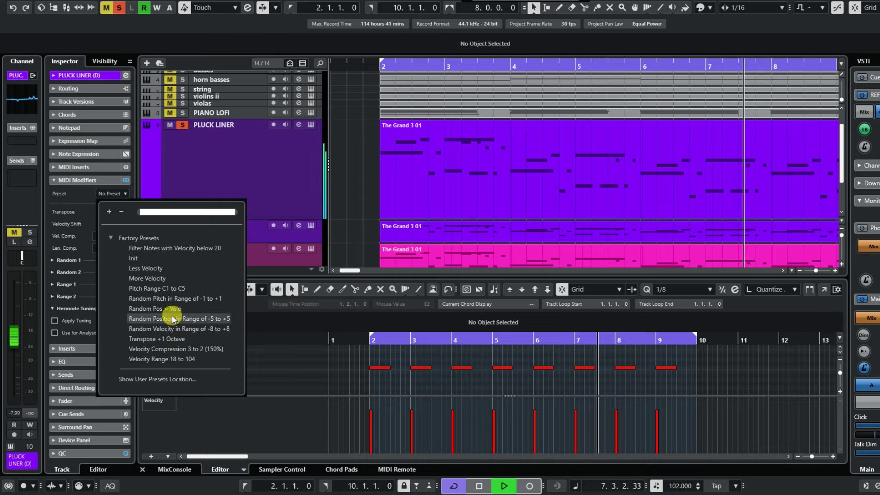
pyautogui.click(163, 290)
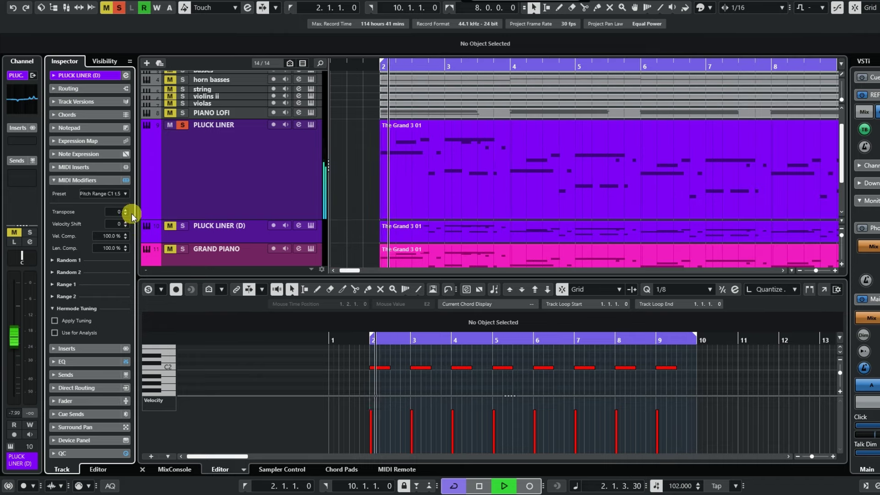
# Step: Load the Random Pos + Velo preset in the MIDI Modifiers of PLUCK LINER (D), then stop playback and return to bar 2
pyautogui.click(123, 194)
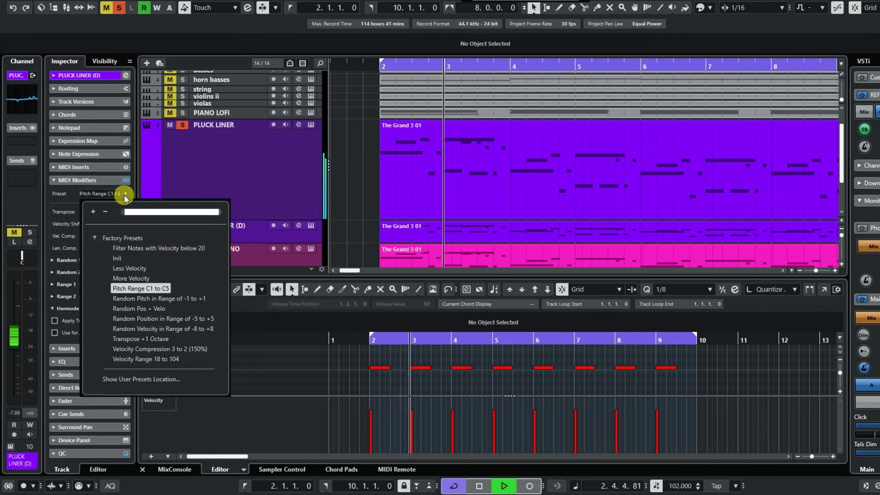
pyautogui.click(131, 308)
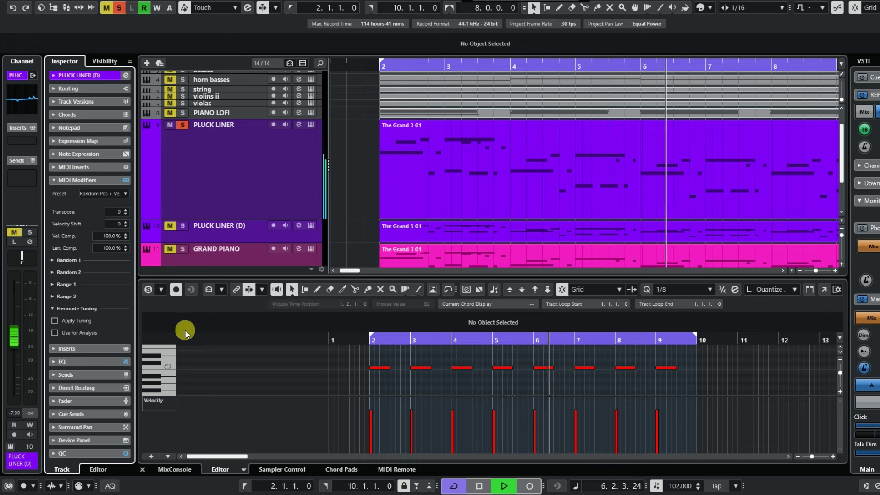
pyautogui.click(480, 487)
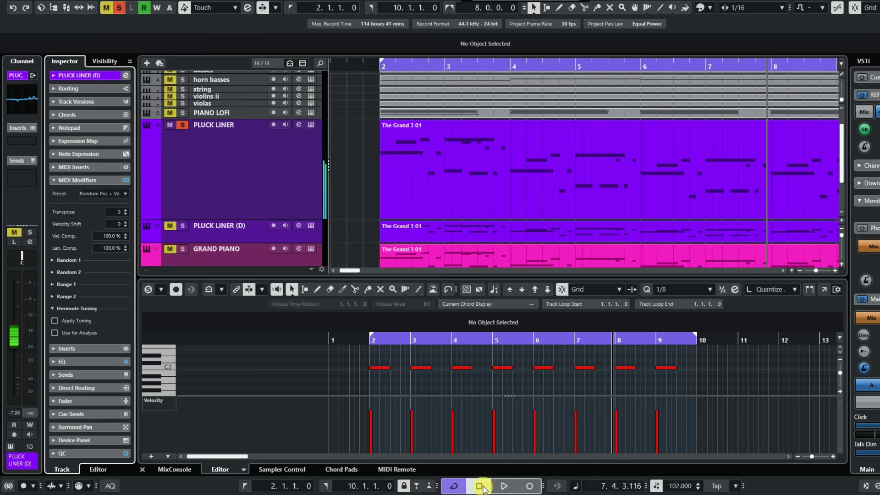
pyautogui.click(370, 62)
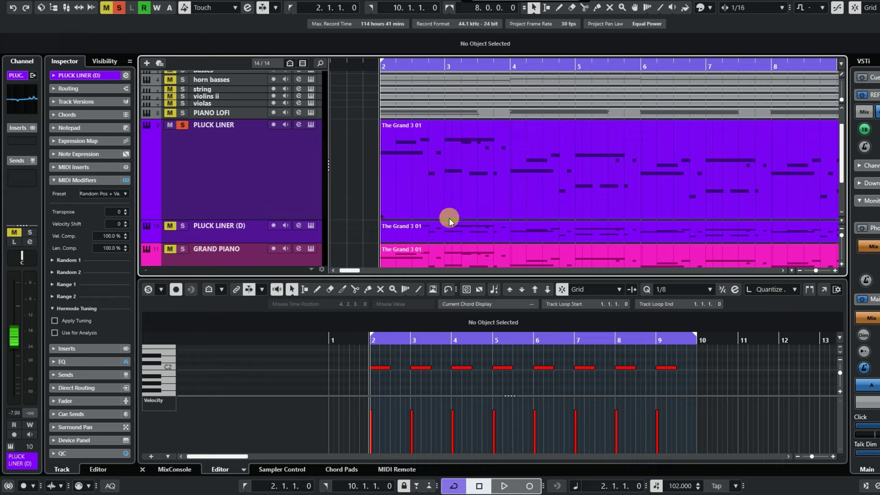
# Step: Select the MIDI event on PLUCK LINER, freeze the MIDI Modifiers, and audition the soloed PLUCK LINER track
pyautogui.click(478, 186)
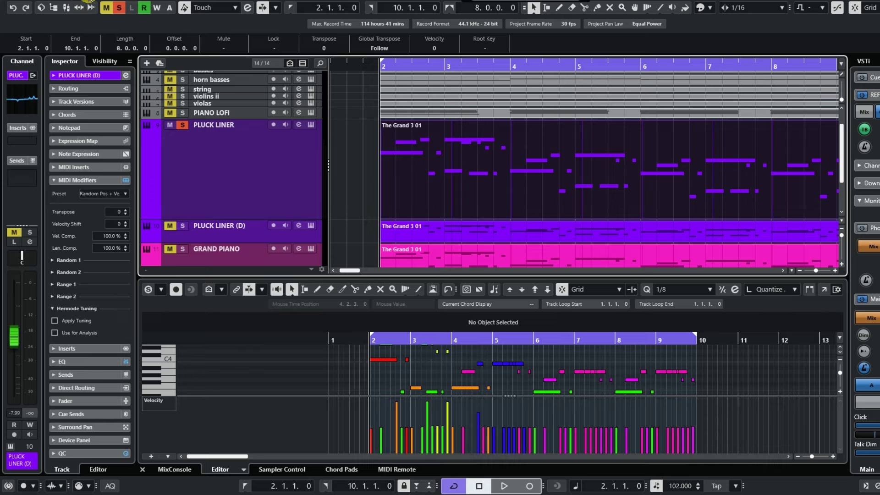
pyautogui.click(89, 1)
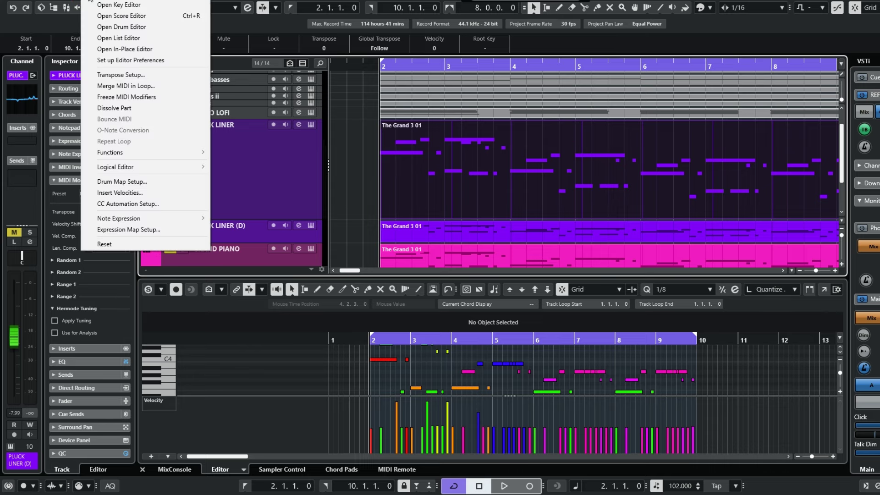
pyautogui.click(134, 96)
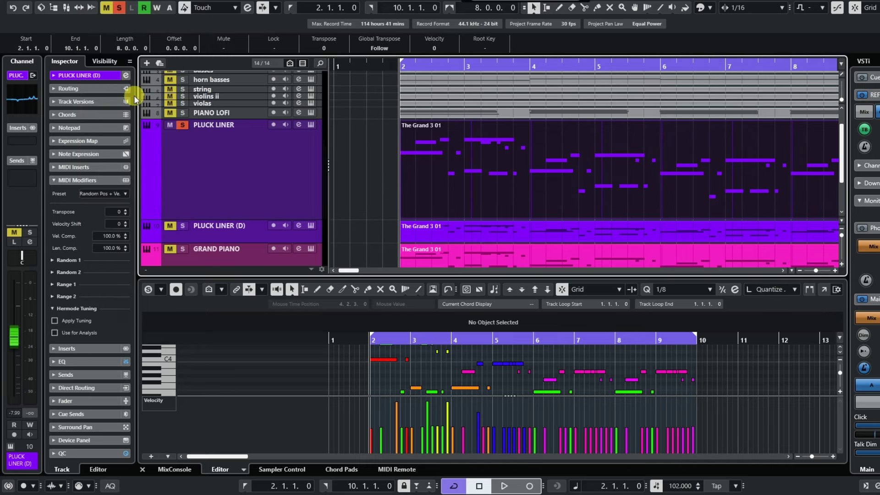
pyautogui.click(375, 197)
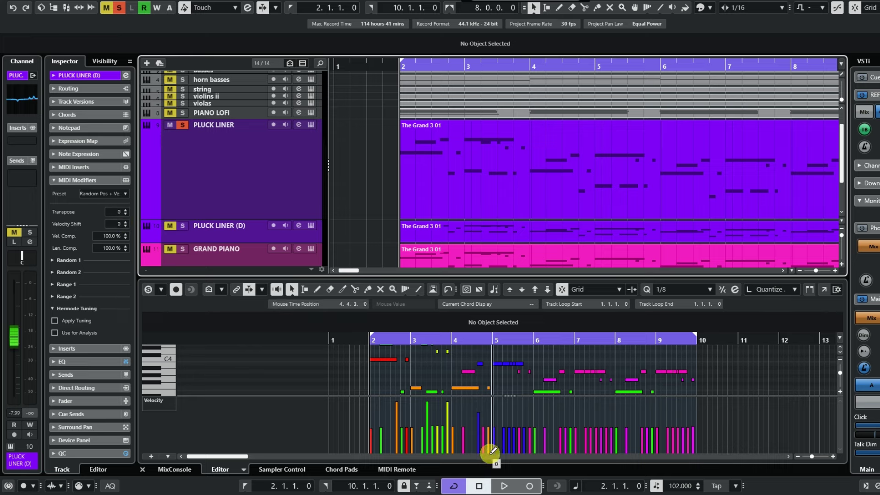
pyautogui.click(505, 487)
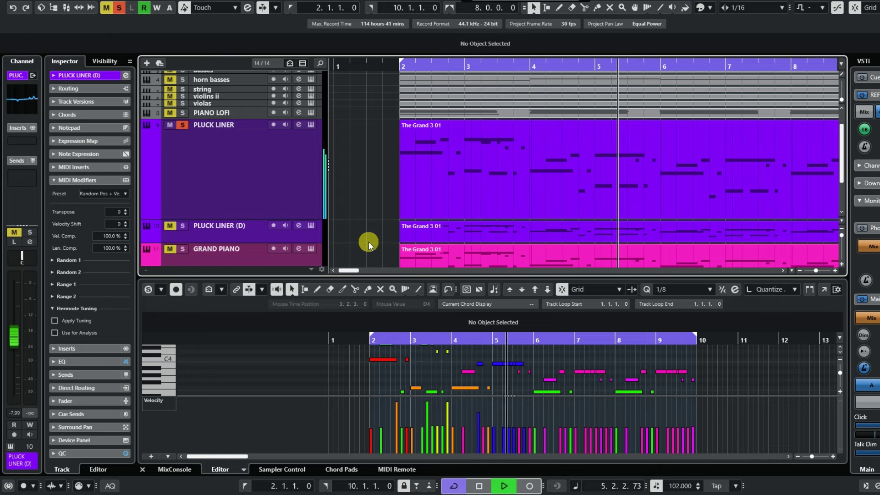
pyautogui.click(479, 486)
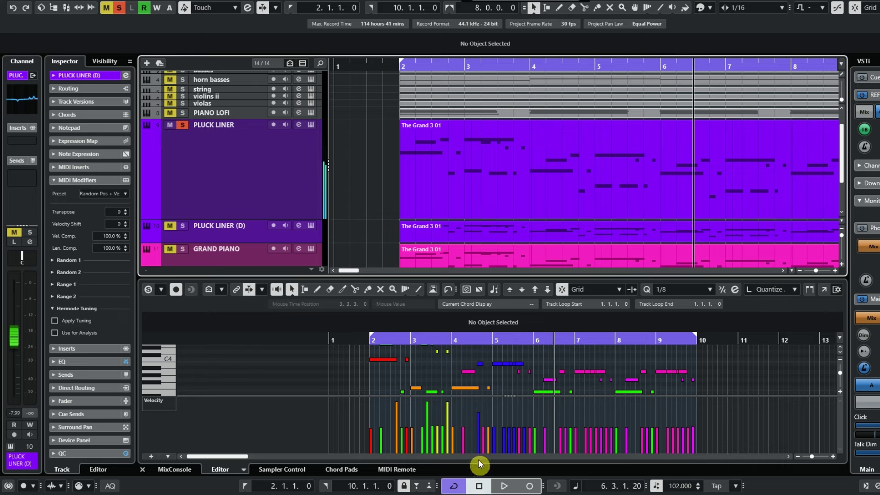
# Step: Mute PLUCK LINER, solo PLUCK LINER (D), and audition the duplicate from bar 2
pyautogui.click(170, 128)
pyautogui.click(183, 225)
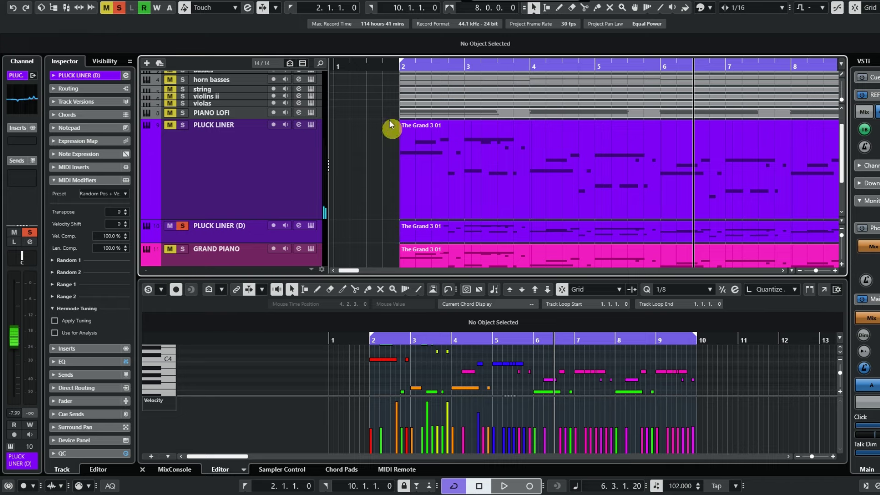
pyautogui.click(393, 63)
pyautogui.click(505, 486)
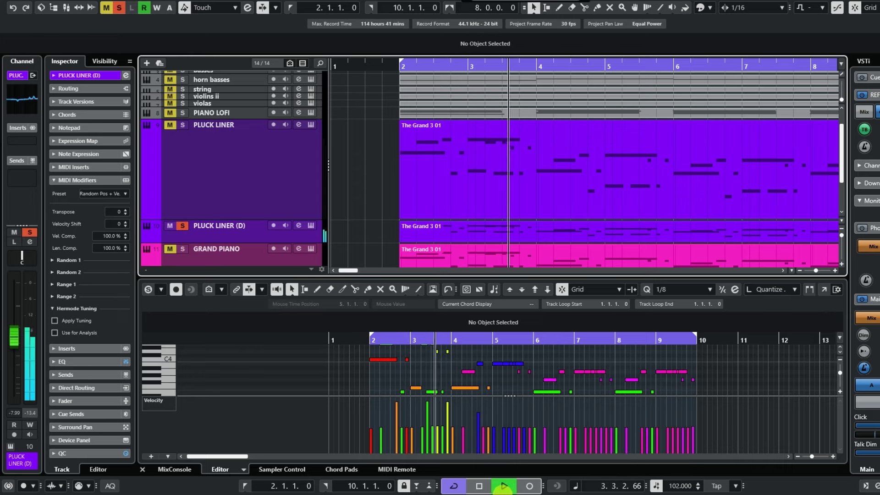
pyautogui.click(480, 487)
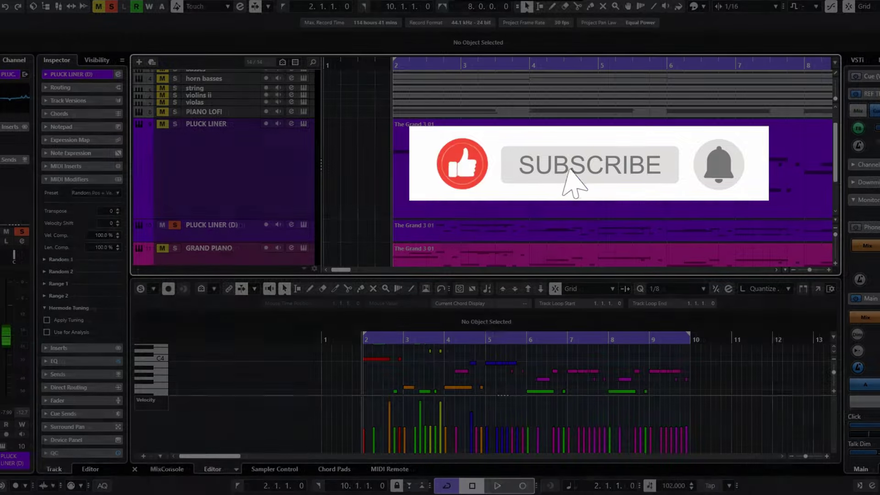